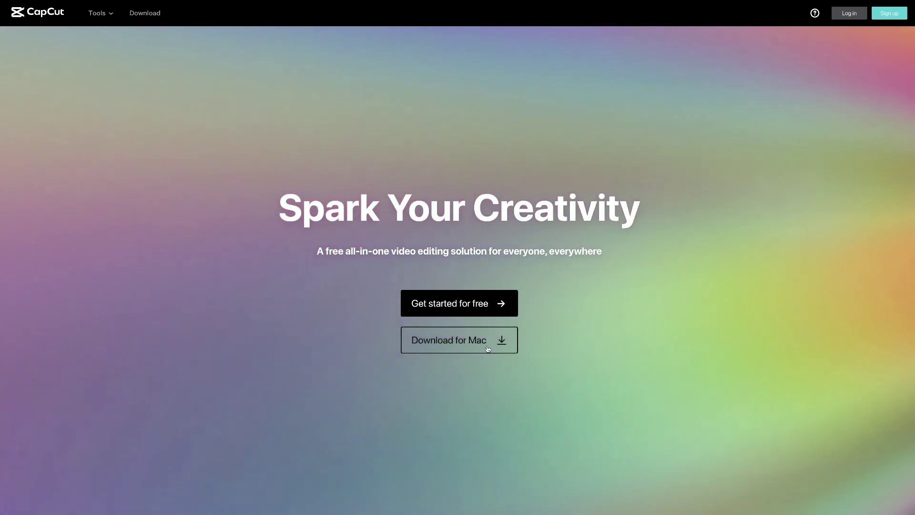
- Start a blank-canvas project in the online editor using the TikTok 9:16 format
{"action": "left_click", "coordinate": [493, 305]}
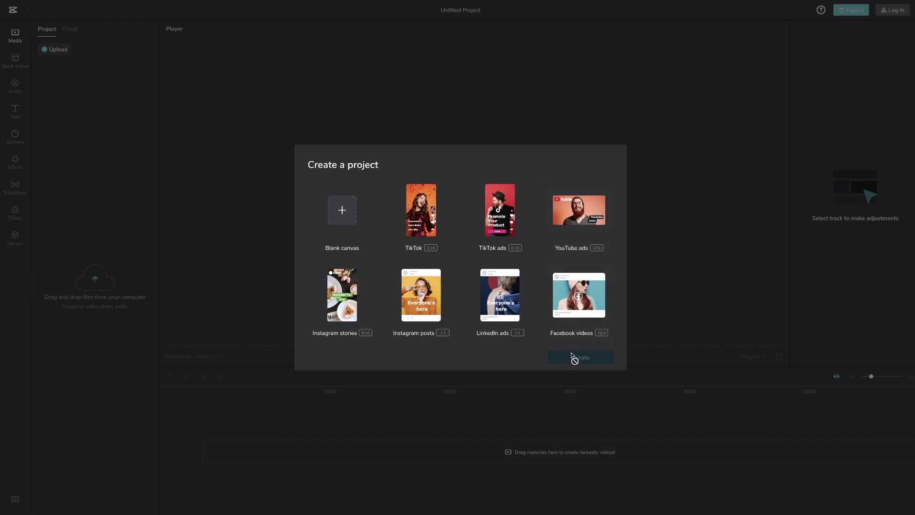
{"action": "left_click", "coordinate": [341, 215]}
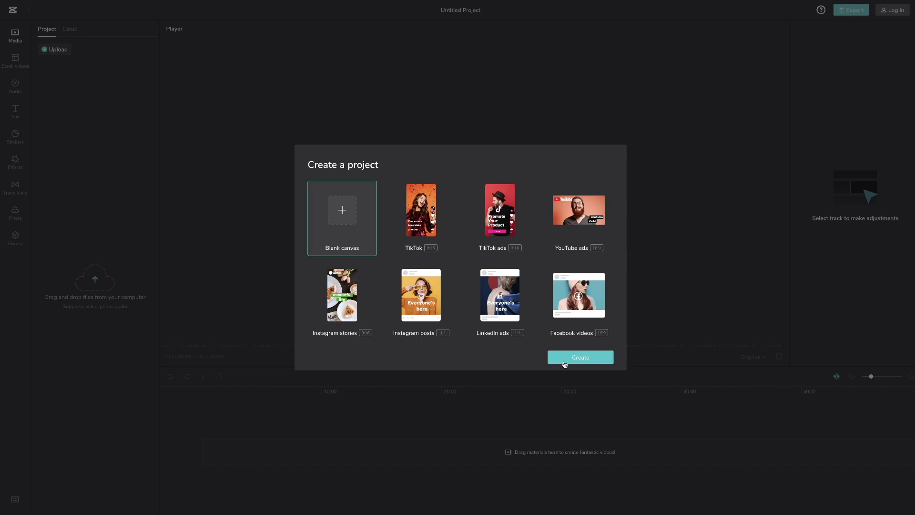
{"action": "left_click", "coordinate": [418, 232]}
- Create the empty 9:16 TikTok project
{"action": "left_click", "coordinate": [578, 358]}
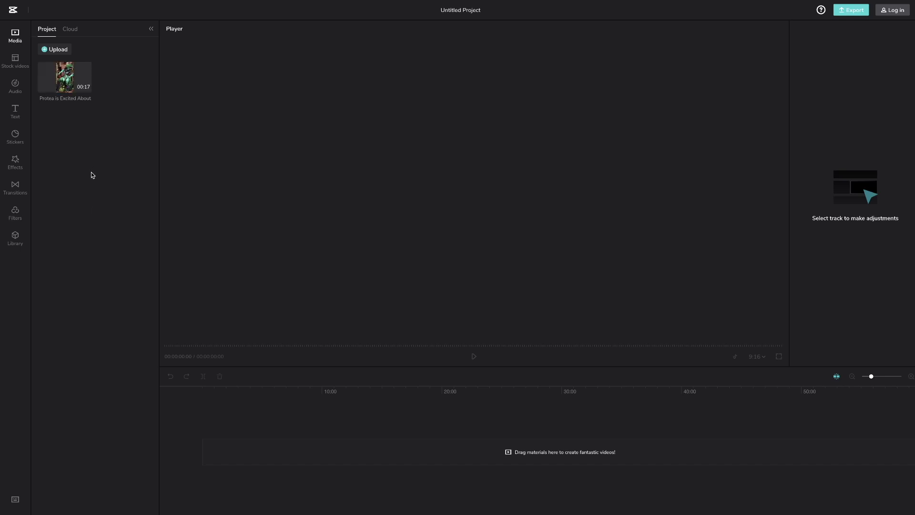
- Place the Protea clip on the timeline, mute its audio, and preview it from the start
{"action": "mouse_move", "coordinate": [70, 95]}
{"action": "left_click_drag", "start_coordinate": [65, 81], "coordinate": [247, 456]}
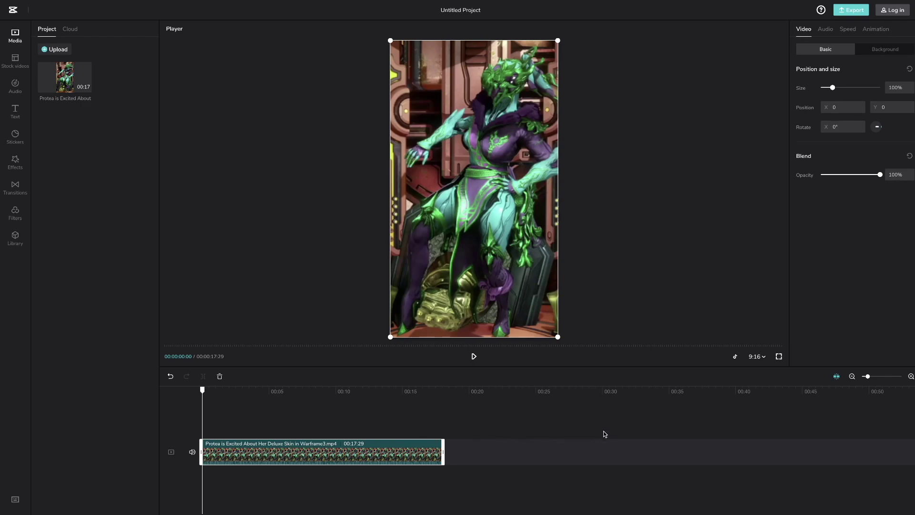
{"action": "left_click", "coordinate": [192, 453]}
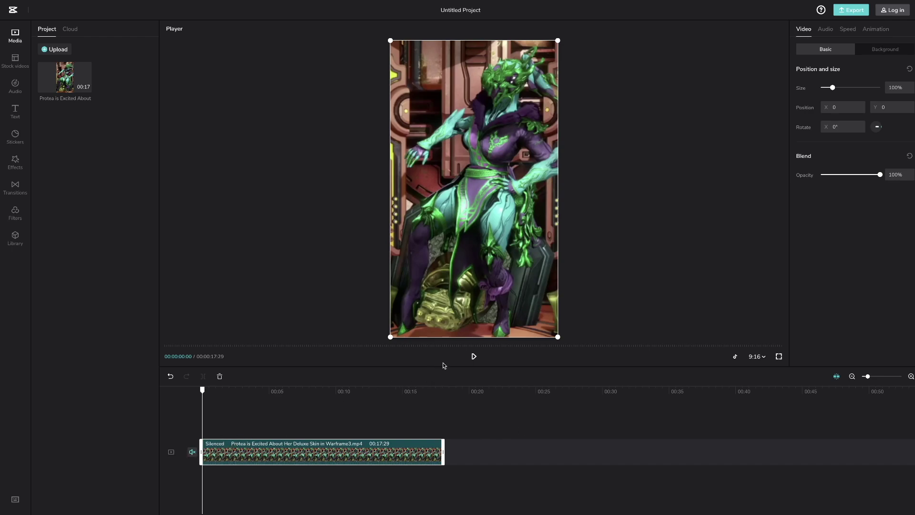
{"action": "left_click", "coordinate": [473, 356]}
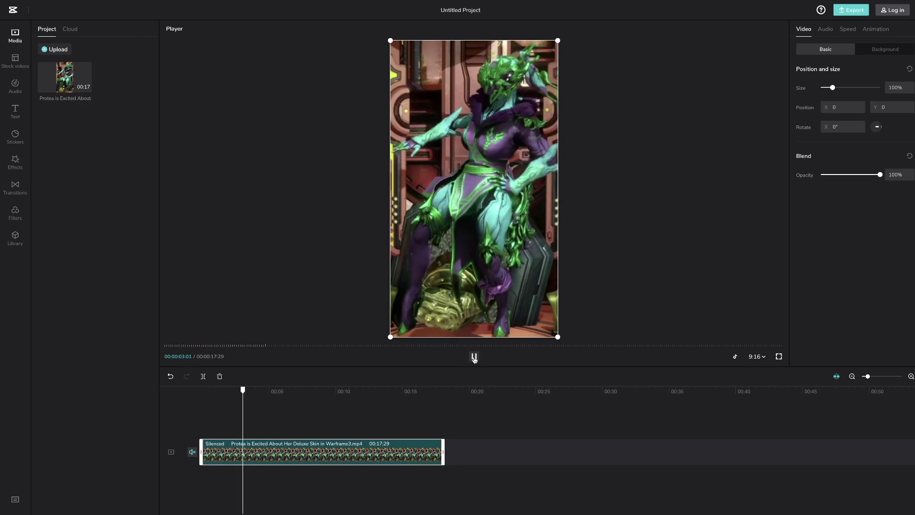
{"action": "left_click", "coordinate": [474, 357]}
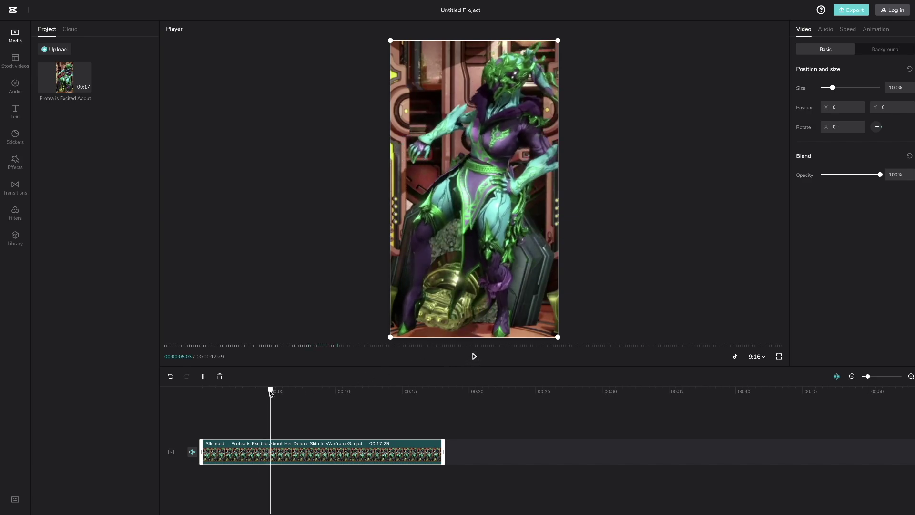
{"action": "left_click_drag", "start_coordinate": [270, 389], "coordinate": [202, 391]}
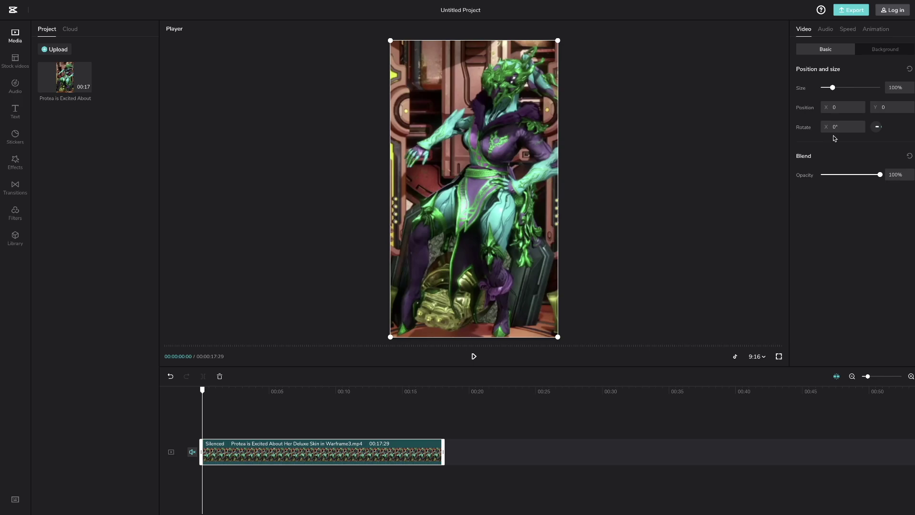
- Look through the clip's Background, Basic, Audio and Speed settings, ending on its Animation presets
{"action": "left_click", "coordinate": [886, 53]}
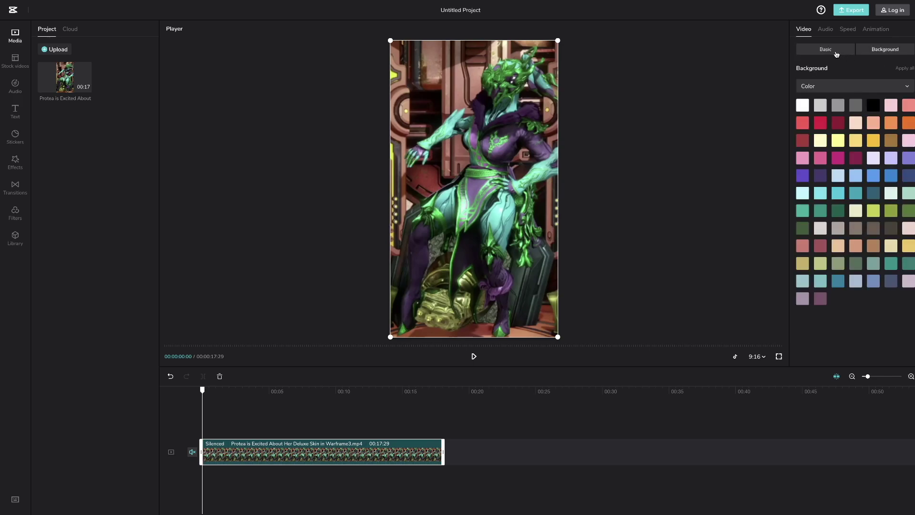
{"action": "left_click", "coordinate": [836, 54]}
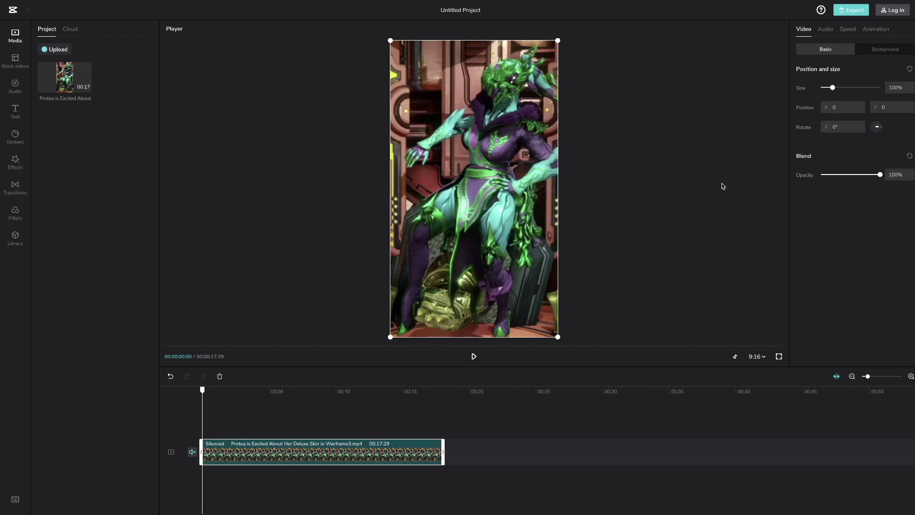
{"action": "left_click", "coordinate": [824, 29]}
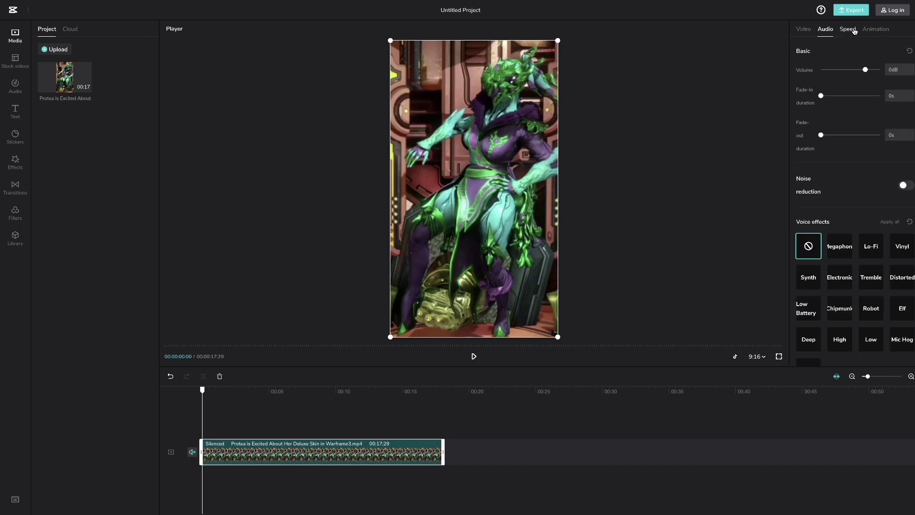
{"action": "left_click", "coordinate": [853, 29]}
{"action": "left_click", "coordinate": [873, 30]}
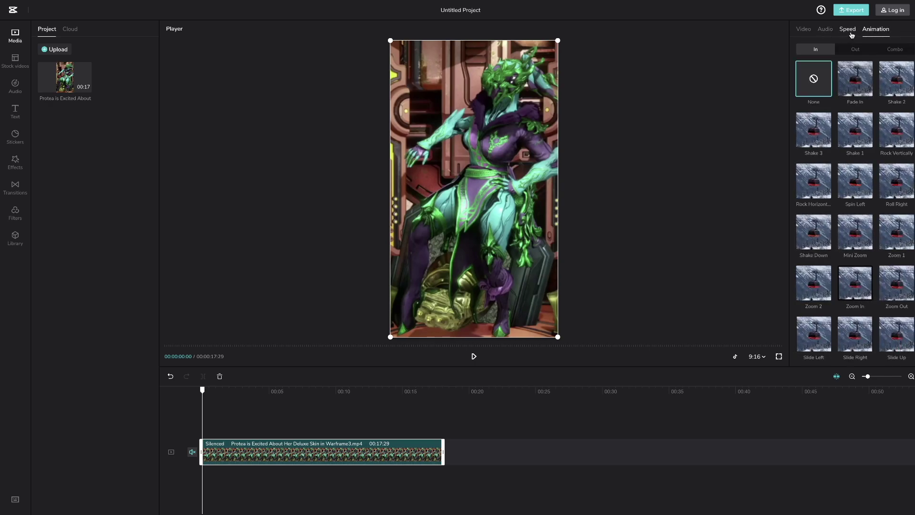
- Apply the Shake 3 In animation and preview it from the start and around 8 seconds
{"action": "left_click", "coordinate": [812, 133]}
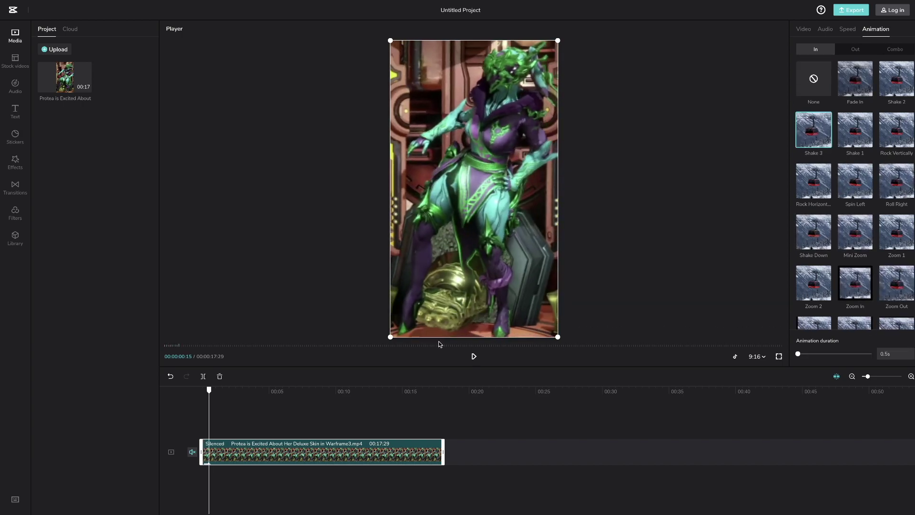
{"action": "left_click_drag", "start_coordinate": [209, 390], "coordinate": [200, 393]}
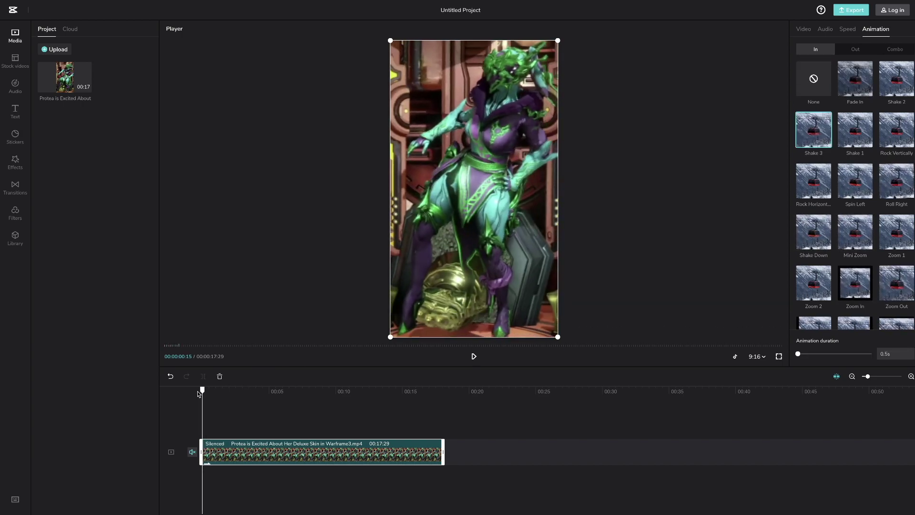
{"action": "left_click", "coordinate": [473, 357]}
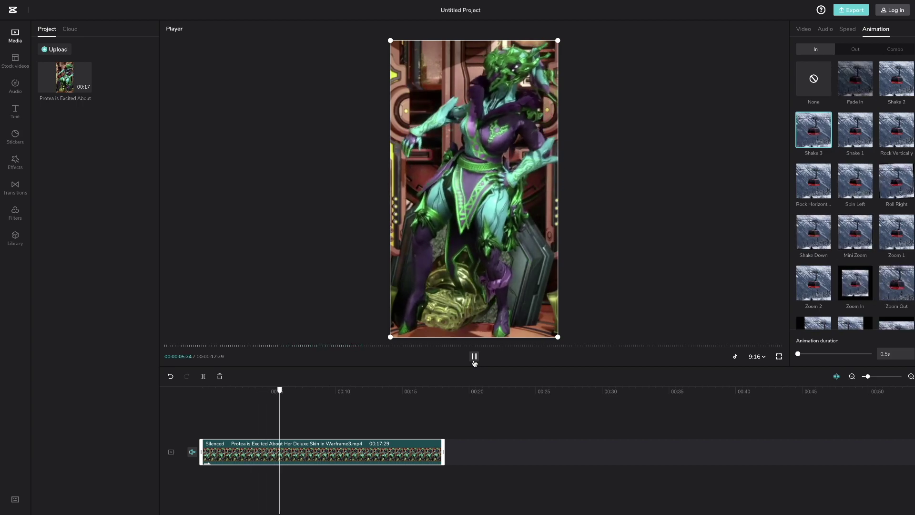
{"action": "left_click", "coordinate": [474, 363]}
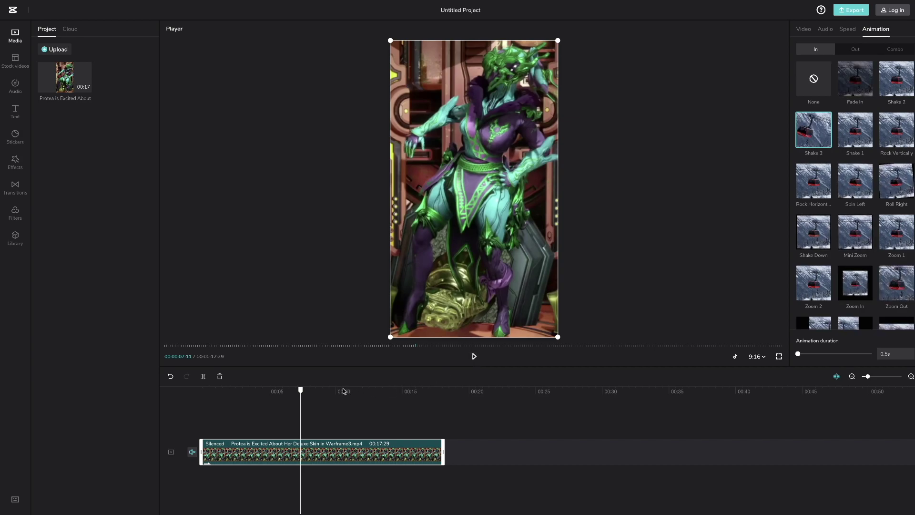
{"action": "left_click_drag", "start_coordinate": [302, 390], "coordinate": [328, 390]}
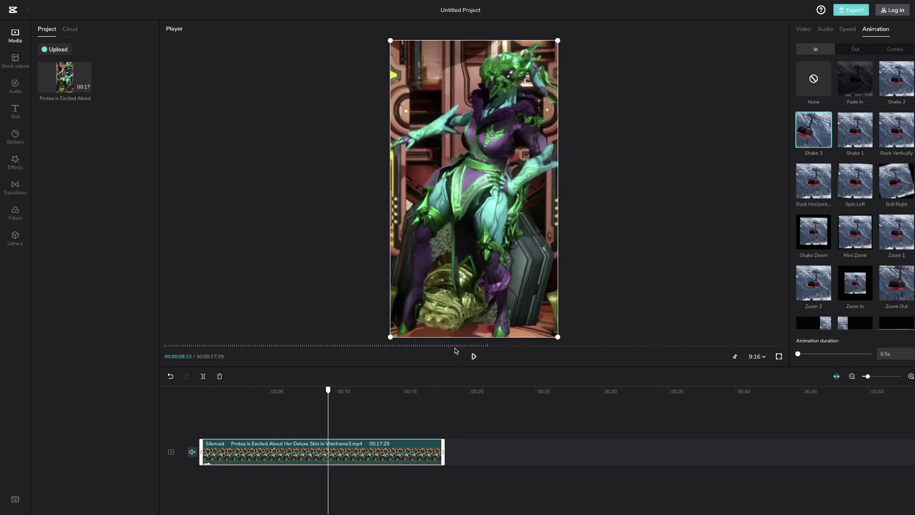
{"action": "left_click", "coordinate": [473, 357]}
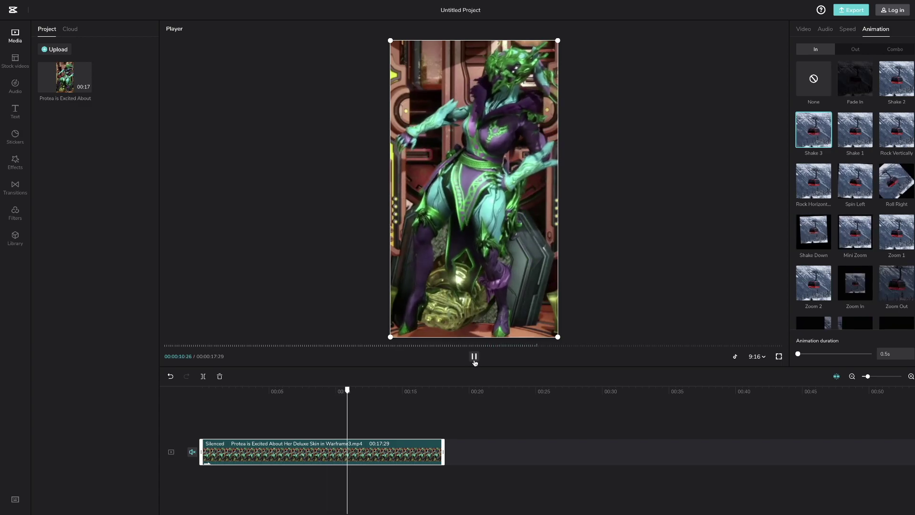
{"action": "left_click", "coordinate": [474, 357]}
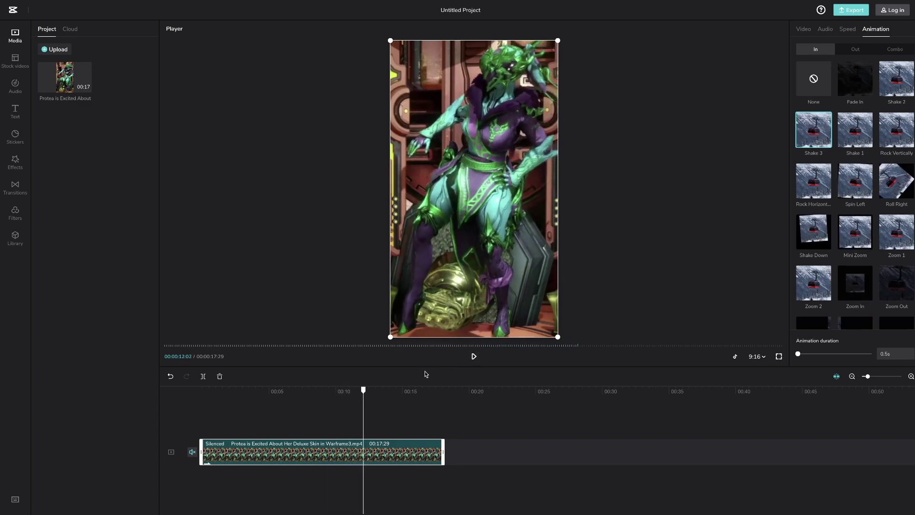
- Trim the Protea clip's end so it runs 00:00:10:05
{"action": "left_click_drag", "start_coordinate": [364, 390], "coordinate": [337, 385]}
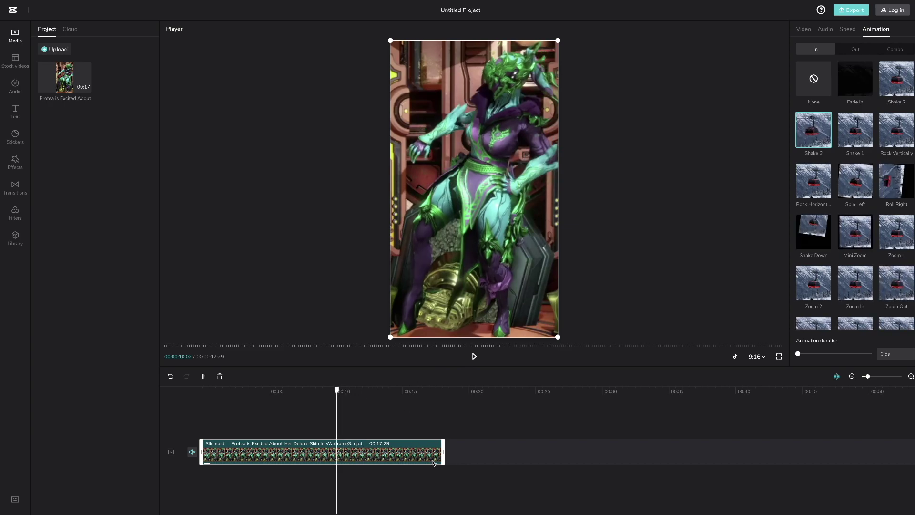
{"action": "left_click_drag", "start_coordinate": [443, 452], "coordinate": [334, 456]}
{"action": "left_click_drag", "start_coordinate": [335, 455], "coordinate": [335, 456]}
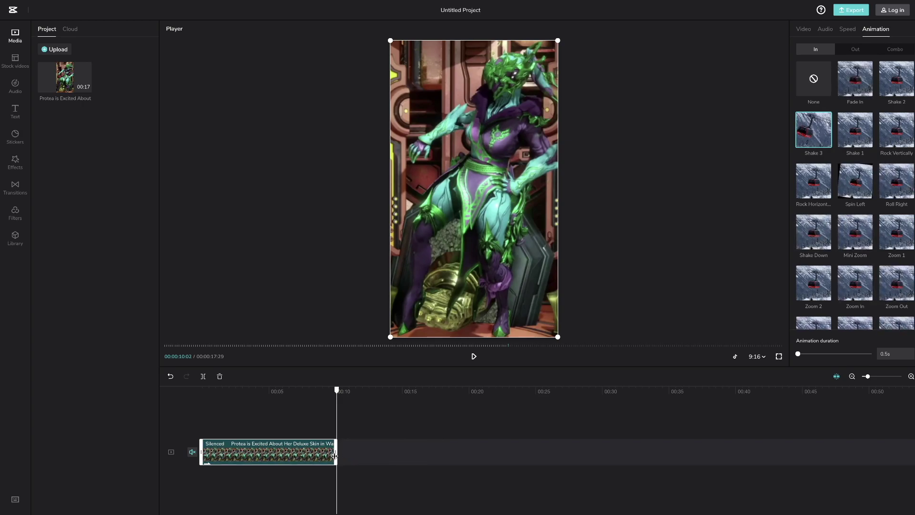
{"action": "left_click_drag", "start_coordinate": [335, 455], "coordinate": [335, 455]}
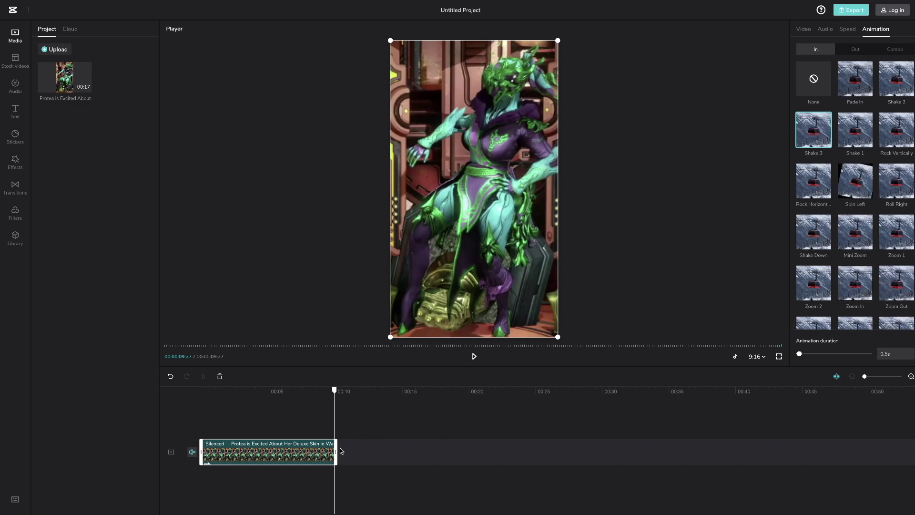
{"action": "left_click_drag", "start_coordinate": [339, 448], "coordinate": [338, 446]}
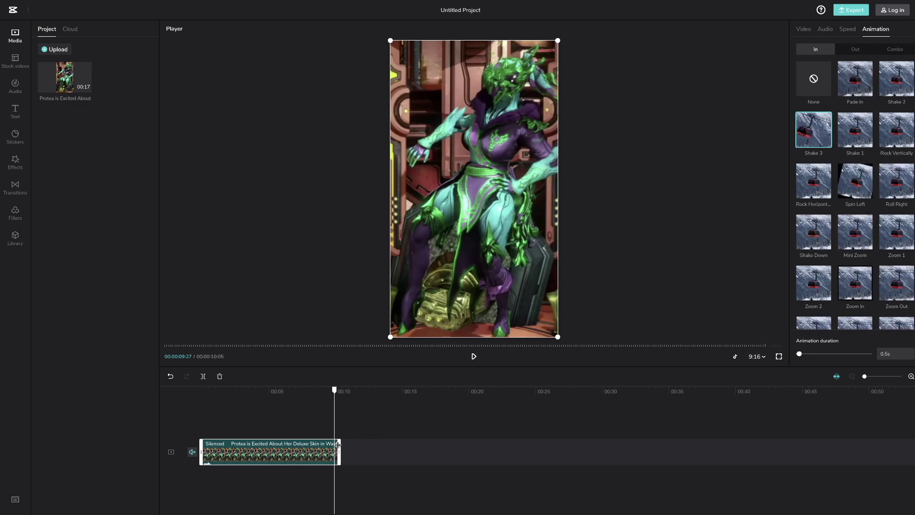
{"action": "left_click_drag", "start_coordinate": [336, 391], "coordinate": [338, 392]}
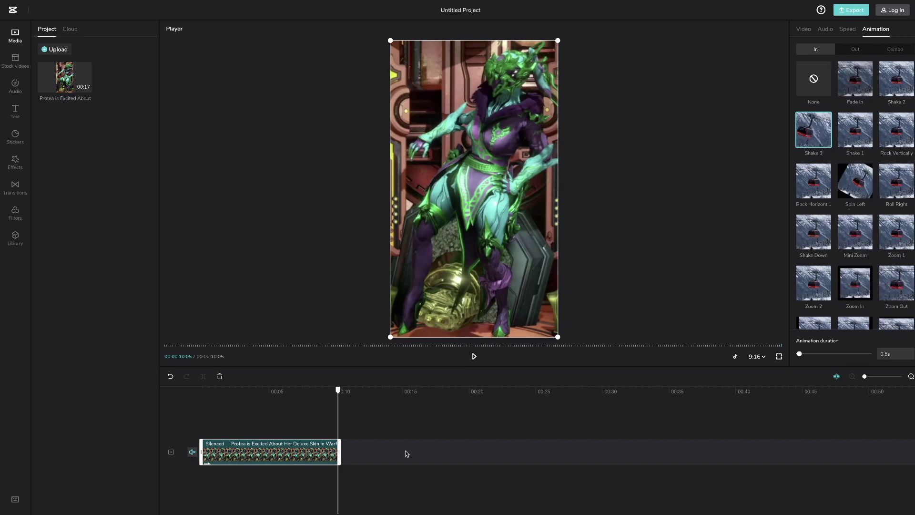
- Replay the Shake 3 entrance and scrub through the clip's opening moments
{"action": "left_click", "coordinate": [801, 139]}
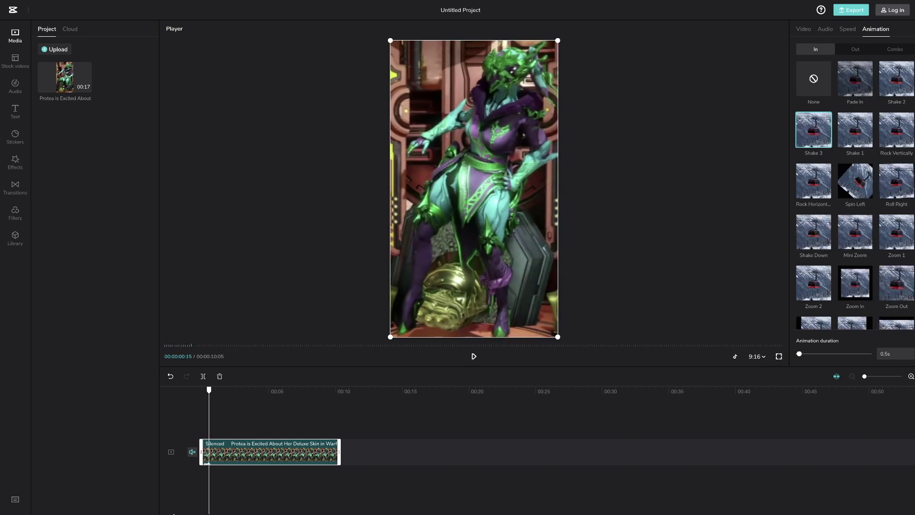
{"action": "left_click", "coordinate": [211, 390]}
{"action": "left_click_drag", "start_coordinate": [210, 390], "coordinate": [206, 390]}
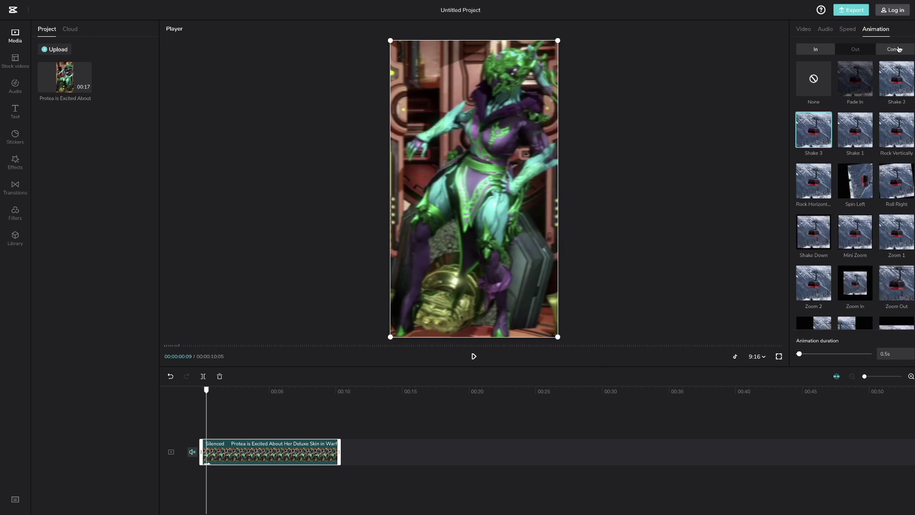
- Apply the Rotate Out 2 exit animation, preview the spin-out, then return to the In presets
{"action": "left_click", "coordinate": [856, 50]}
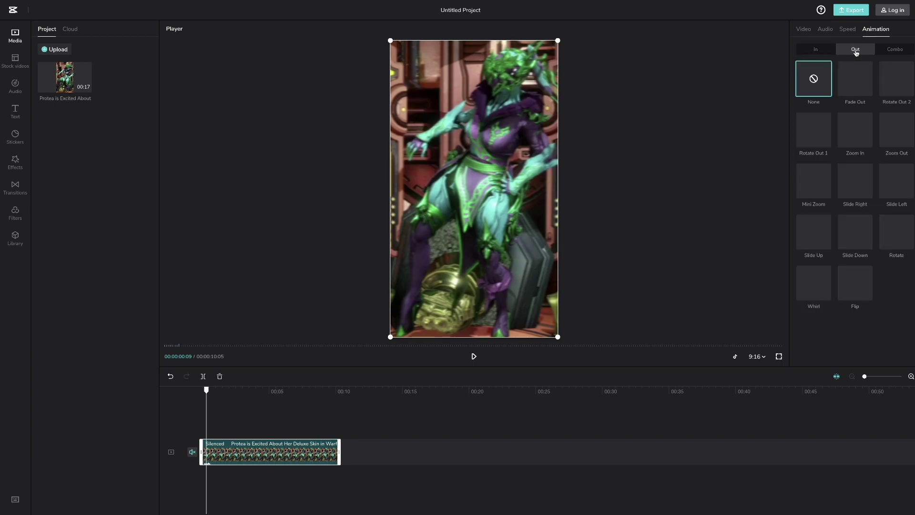
{"action": "left_click", "coordinate": [894, 81]}
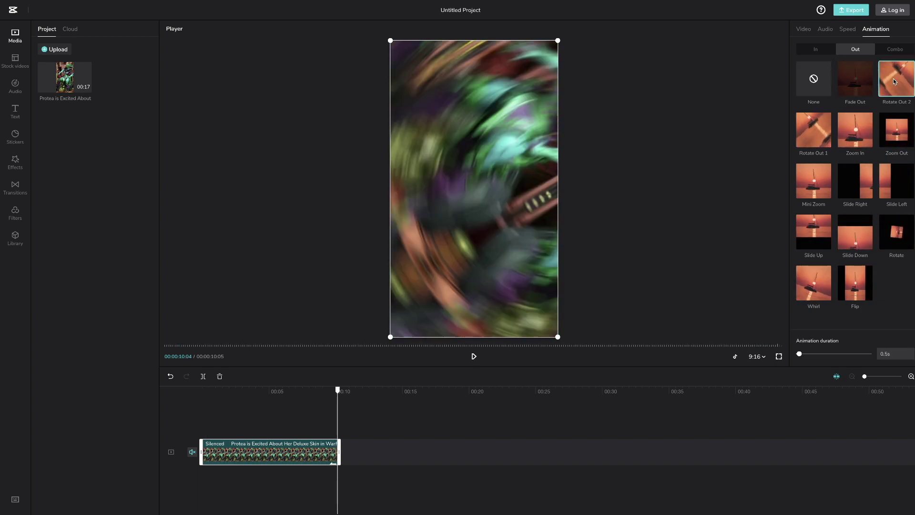
{"action": "left_click", "coordinate": [326, 396]}
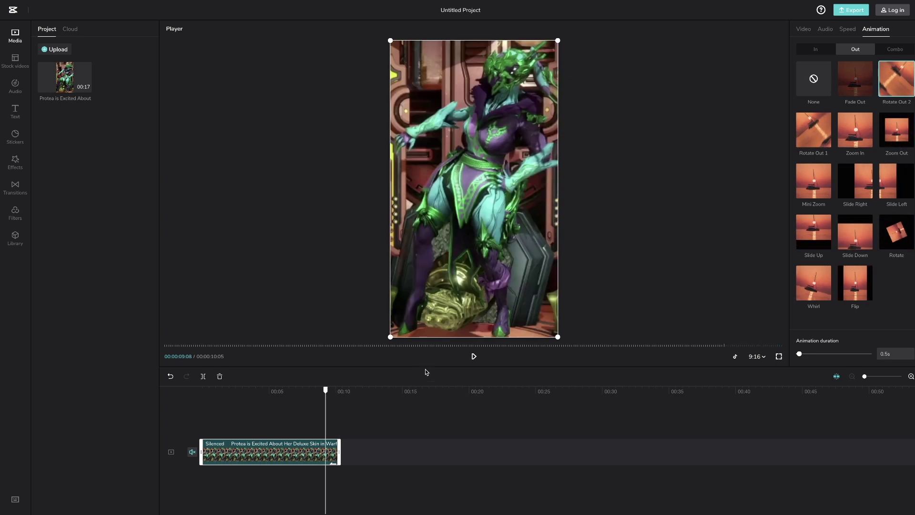
{"action": "left_click", "coordinate": [474, 357]}
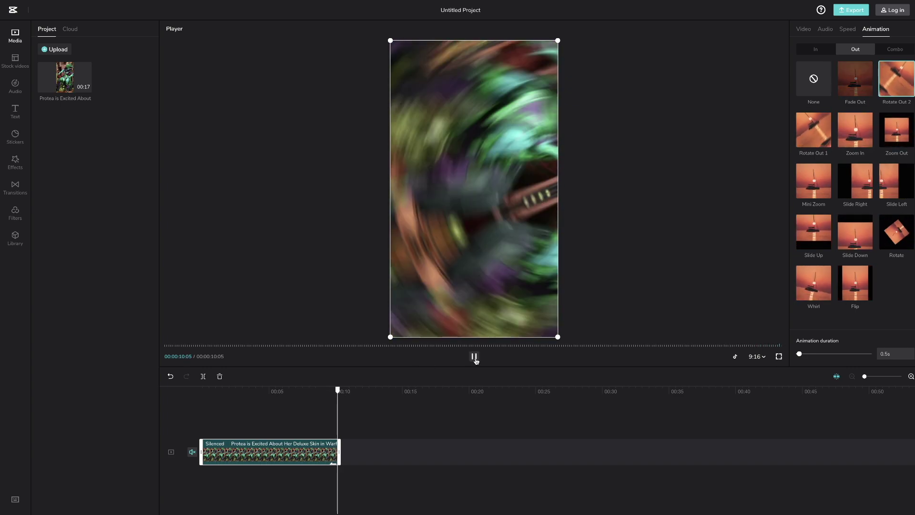
{"action": "left_click", "coordinate": [475, 358]}
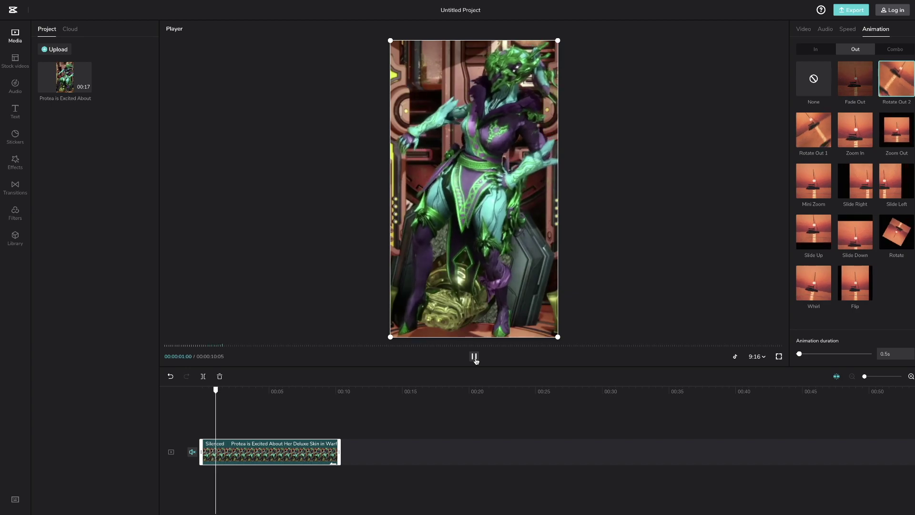
{"action": "left_click", "coordinate": [474, 358]}
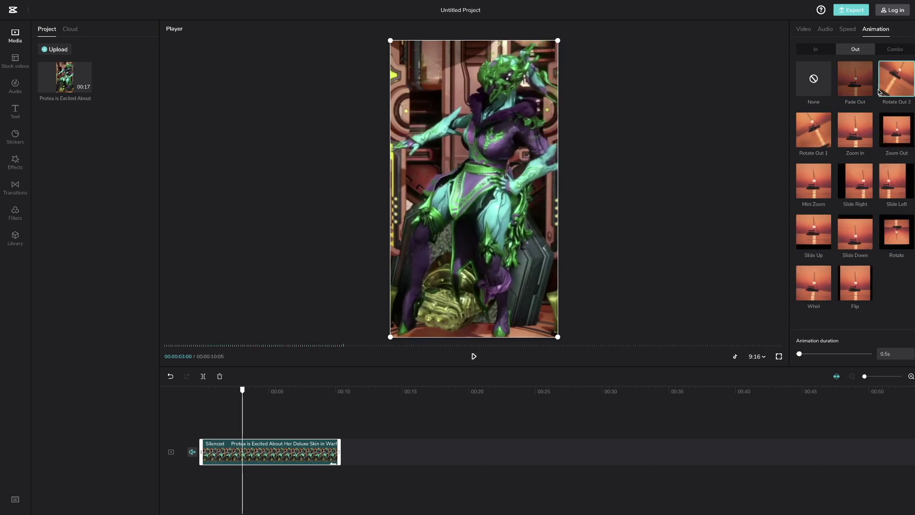
{"action": "left_click", "coordinate": [815, 49]}
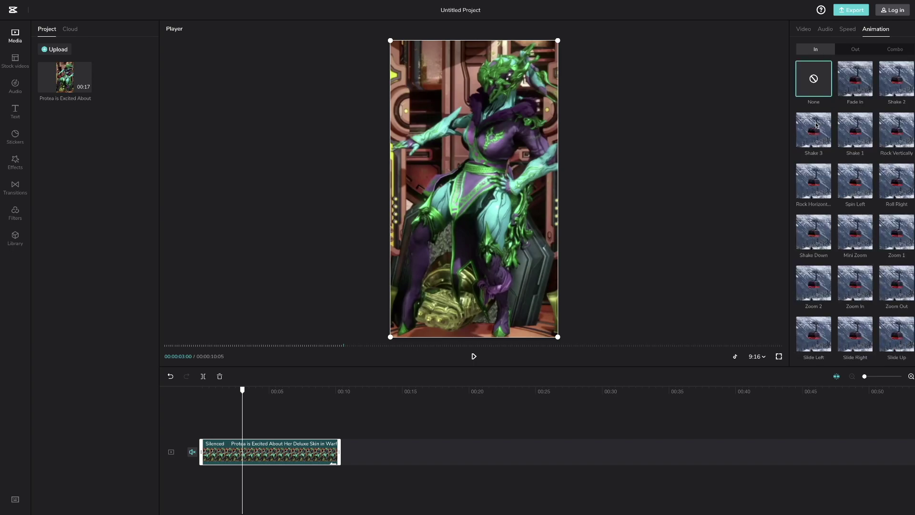
- Reapply Shake 3 as the entrance animation and turn on the TikTok preview overlay
{"action": "left_click", "coordinate": [816, 125]}
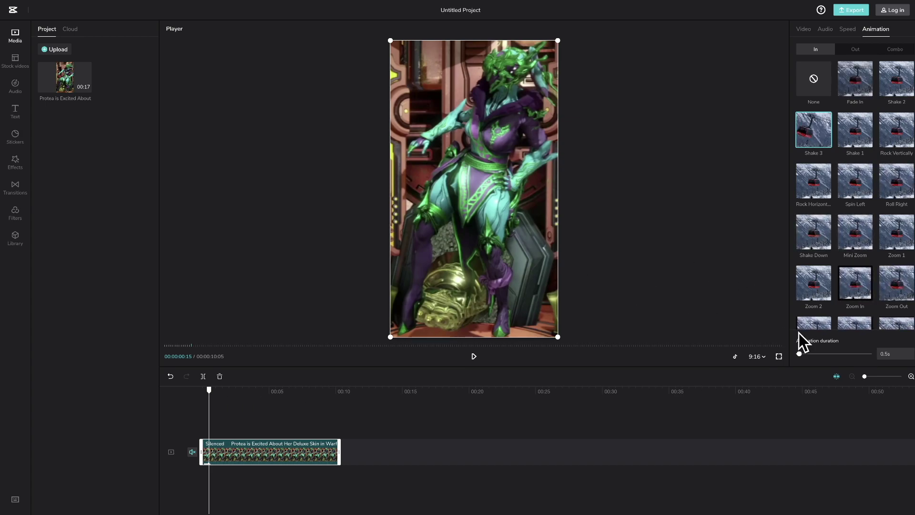
{"action": "left_click", "coordinate": [734, 357]}
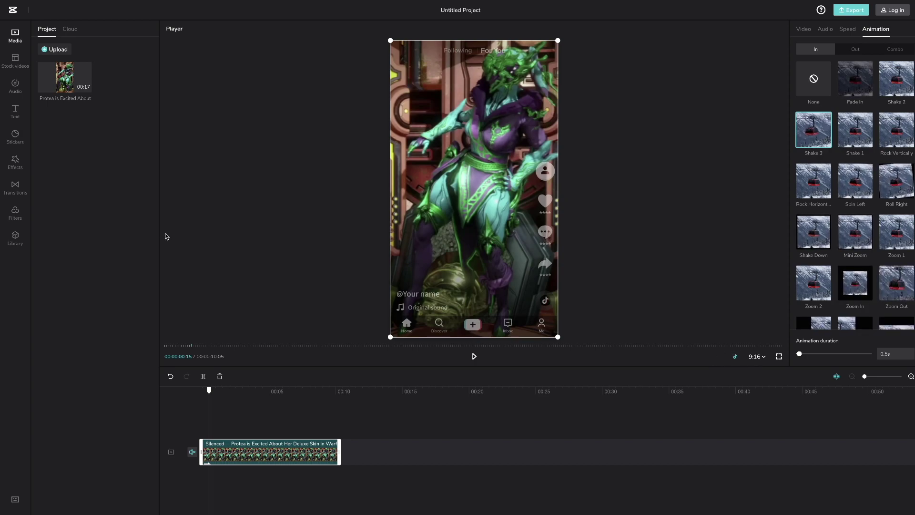
{"action": "left_click", "coordinate": [15, 113]}
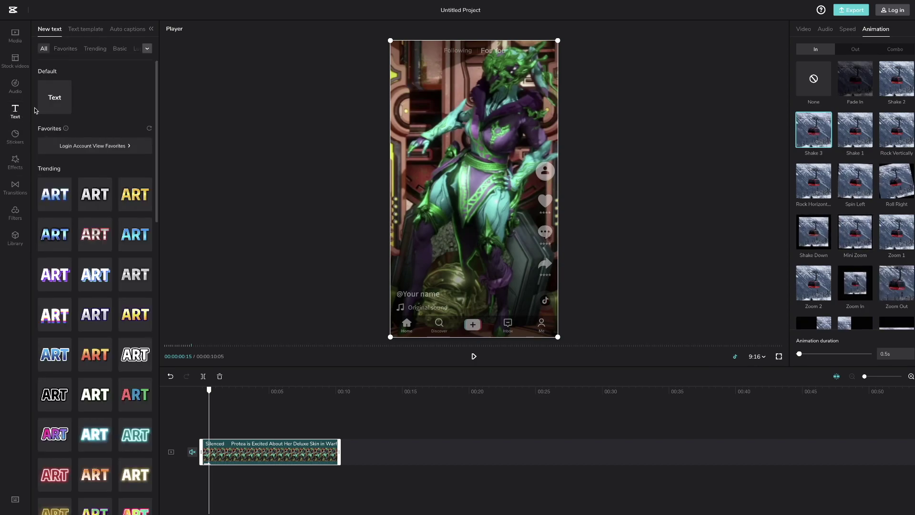
{"action": "mouse_move", "coordinate": [93, 193]}
{"action": "mouse_move", "coordinate": [57, 197]}
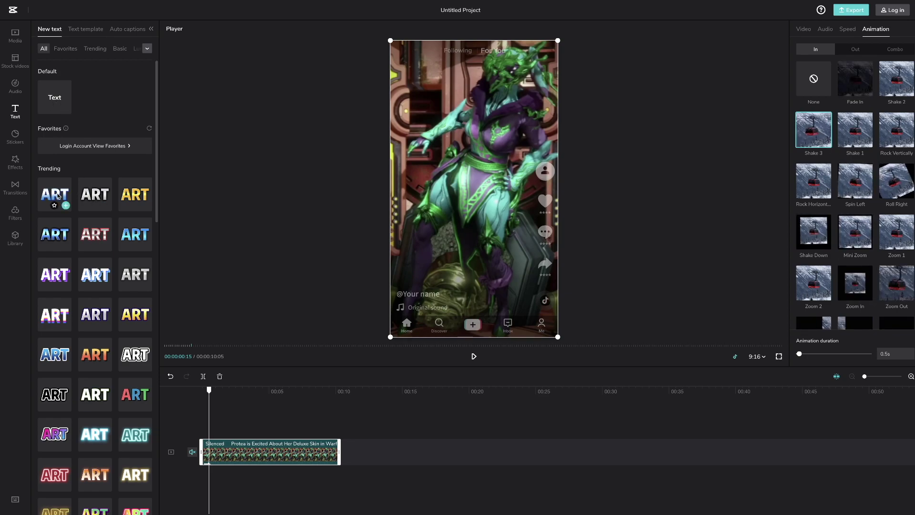
{"action": "left_click", "coordinate": [96, 194]}
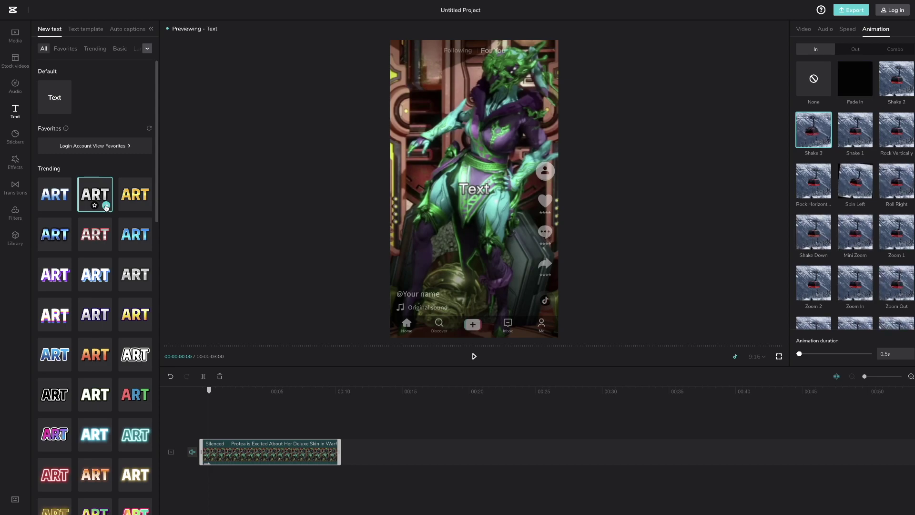
{"action": "left_click", "coordinate": [216, 443]}
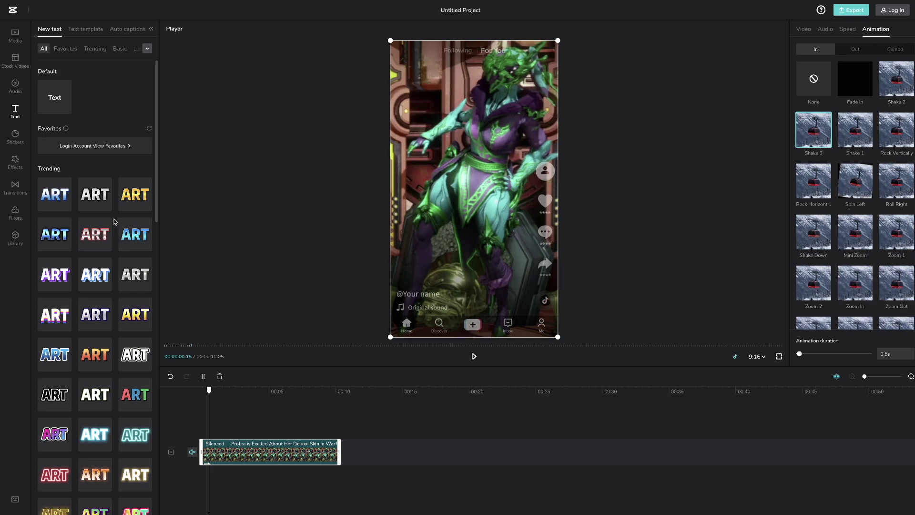
- Add the Default Text caption, scale it up, and drag it into the lower middle
{"action": "left_click", "coordinate": [106, 205]}
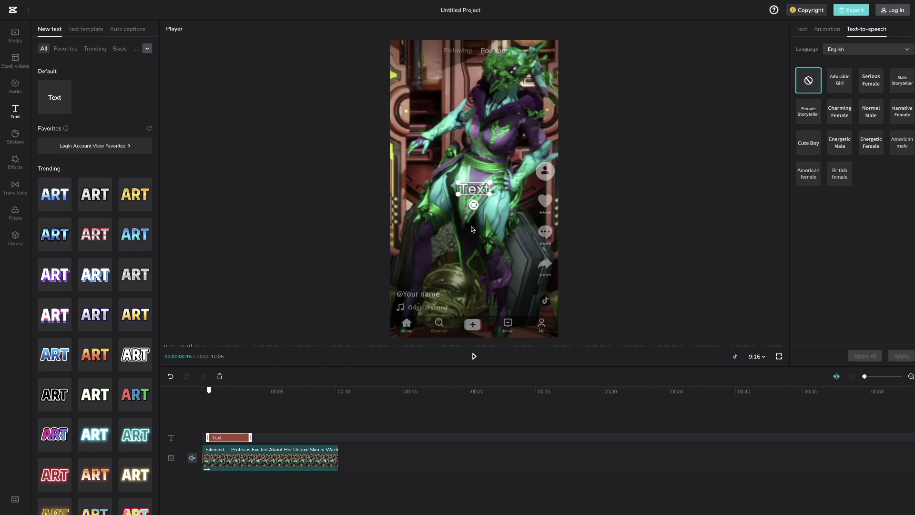
{"action": "left_click_drag", "start_coordinate": [489, 194], "coordinate": [536, 223]}
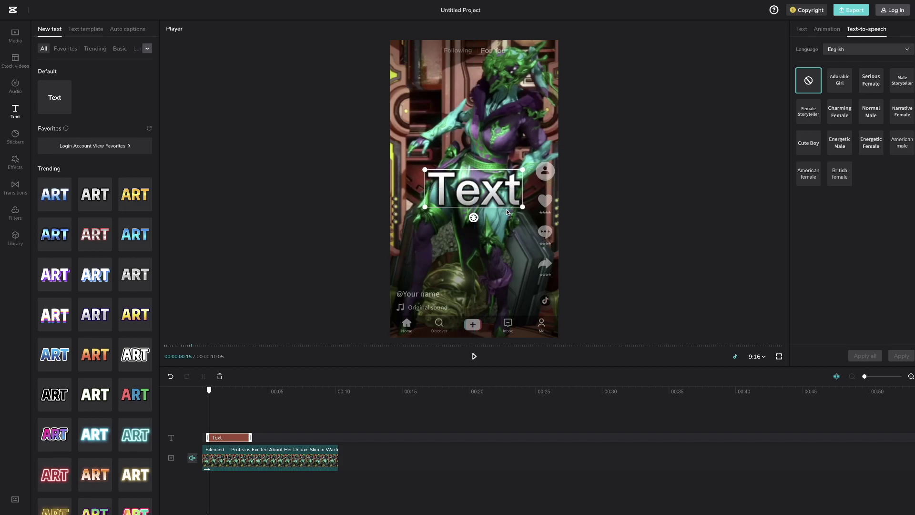
{"action": "left_click_drag", "start_coordinate": [496, 195], "coordinate": [465, 241]}
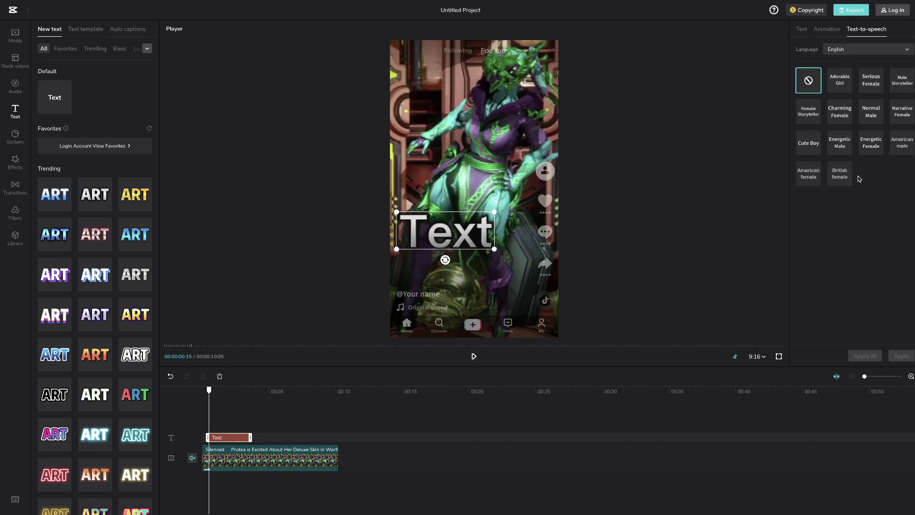
- Change the caption to '100% Protea' on two lines, sized 233% at X -75, Y -200
{"action": "left_click", "coordinate": [803, 31]}
{"action": "left_click", "coordinate": [831, 72]}
{"action": "key", "text": "ctrl+a"}
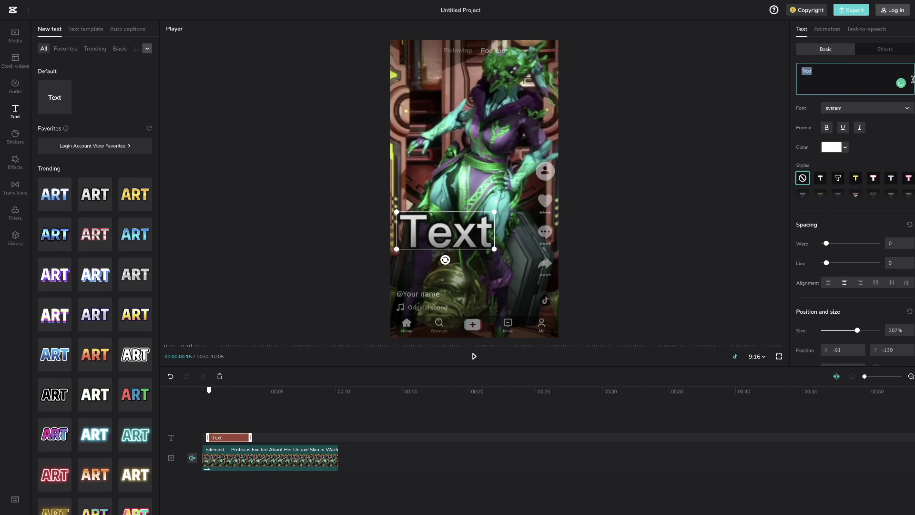
{"action": "type", "text": "100"}
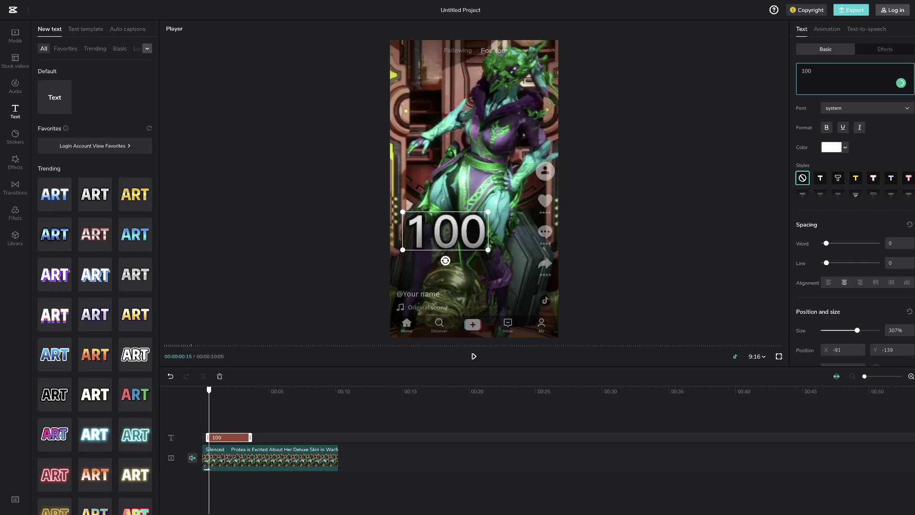
{"action": "type", "text": "% "}
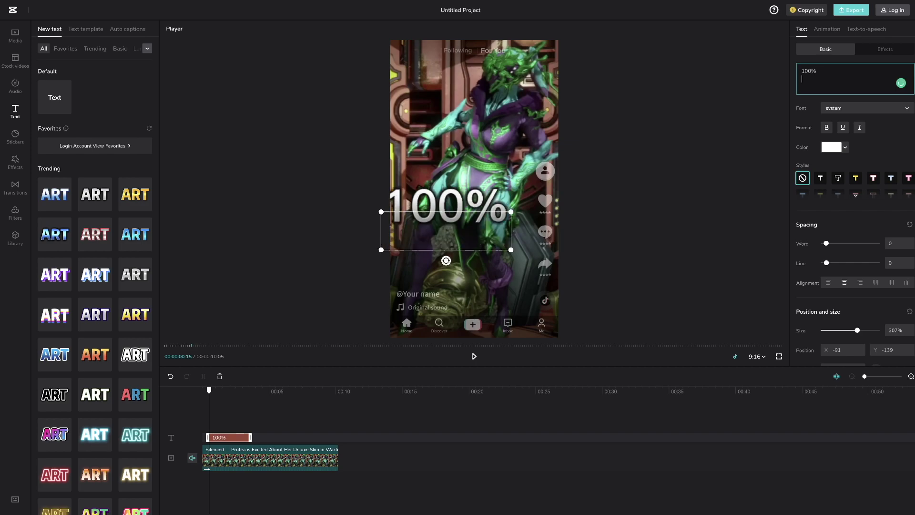
{"action": "type", "text": "P"}
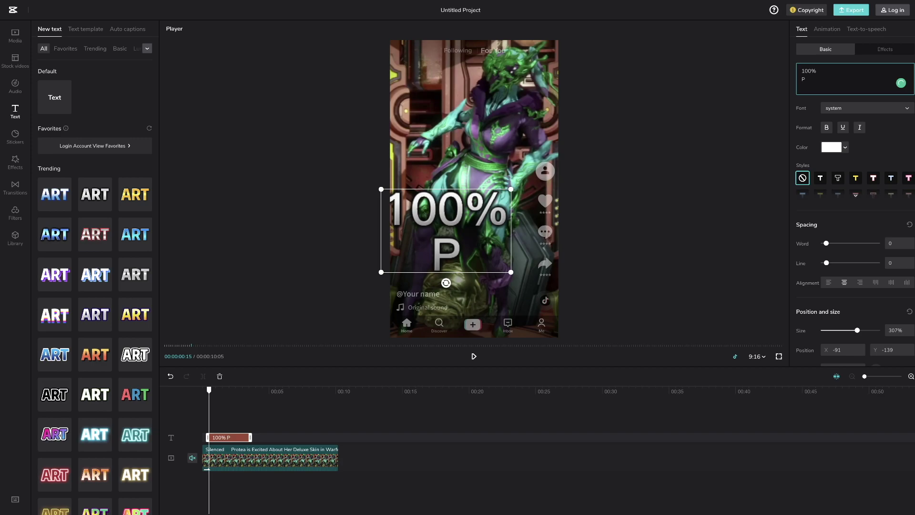
{"action": "type", "text": "rotea"}
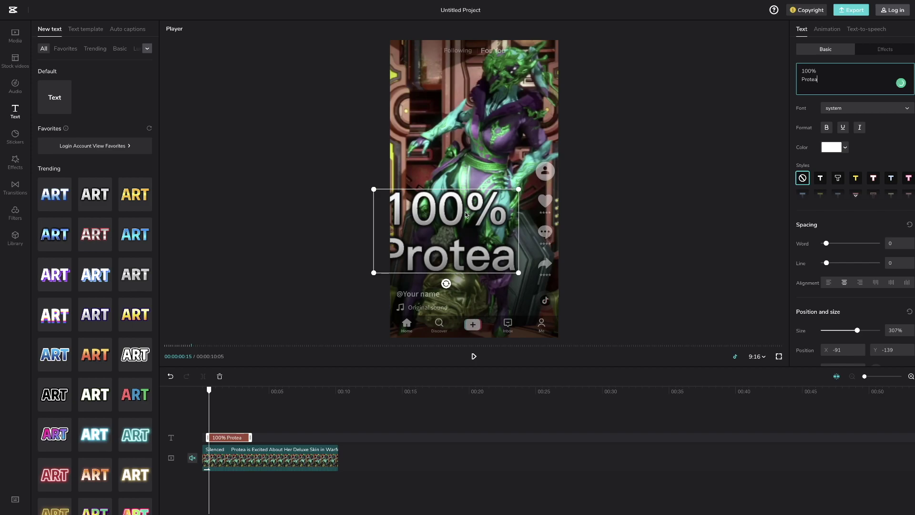
{"action": "left_click_drag", "start_coordinate": [461, 213], "coordinate": [479, 214]}
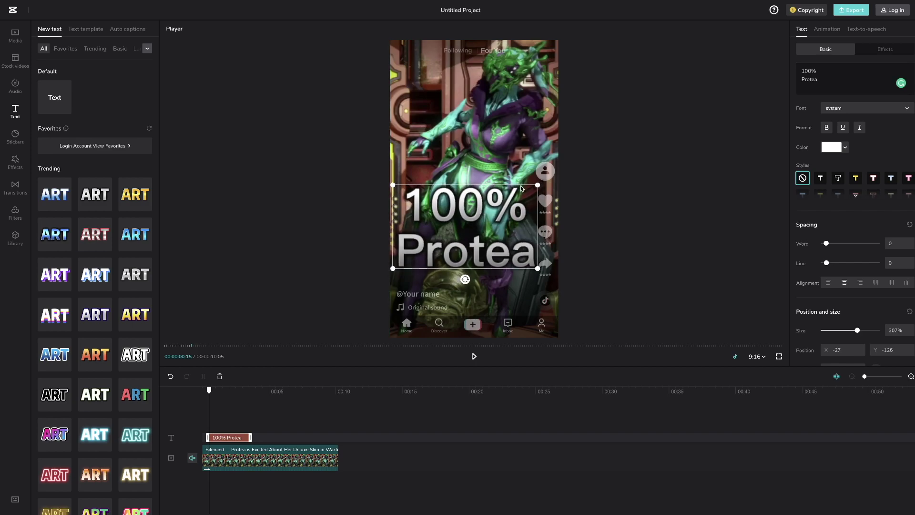
{"action": "left_click_drag", "start_coordinate": [537, 184], "coordinate": [461, 238]}
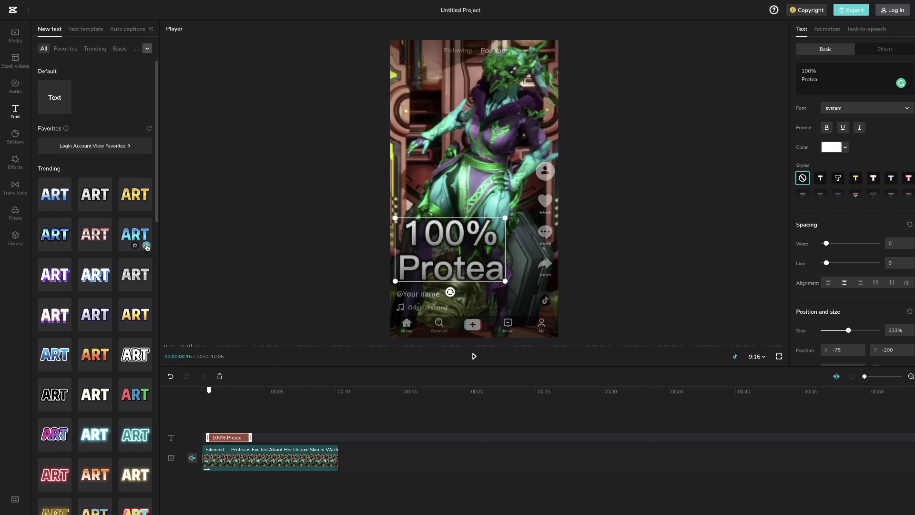
- Dismiss the log-in prompt and add the yellow trending ART text style as a new layer
{"action": "left_click", "coordinate": [133, 206]}
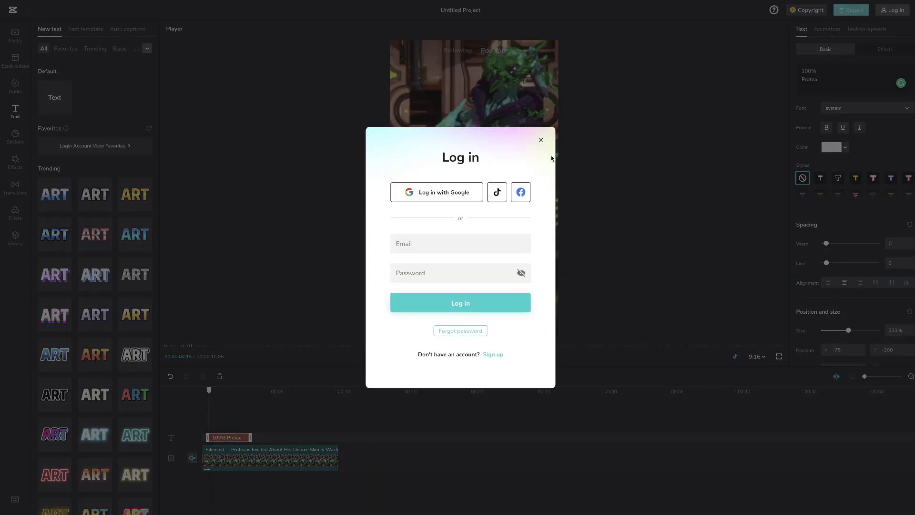
{"action": "left_click", "coordinate": [539, 142]}
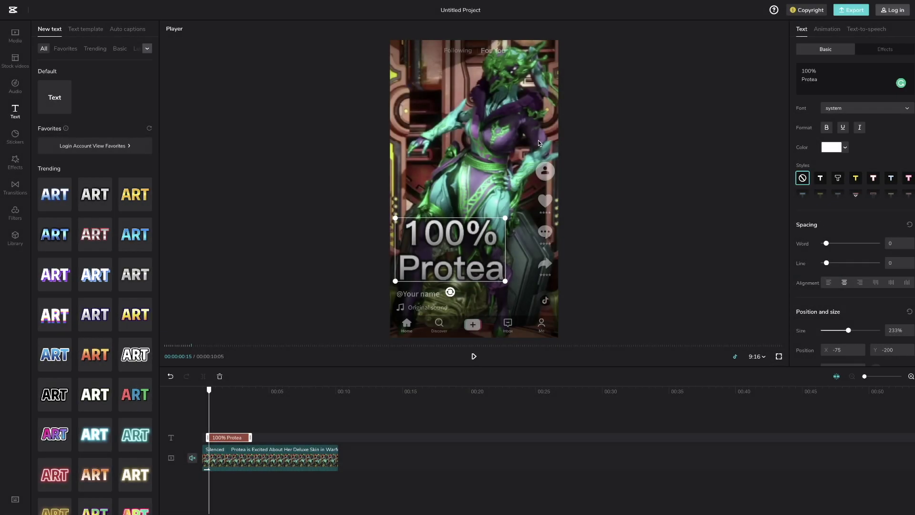
{"action": "left_click", "coordinate": [146, 192]}
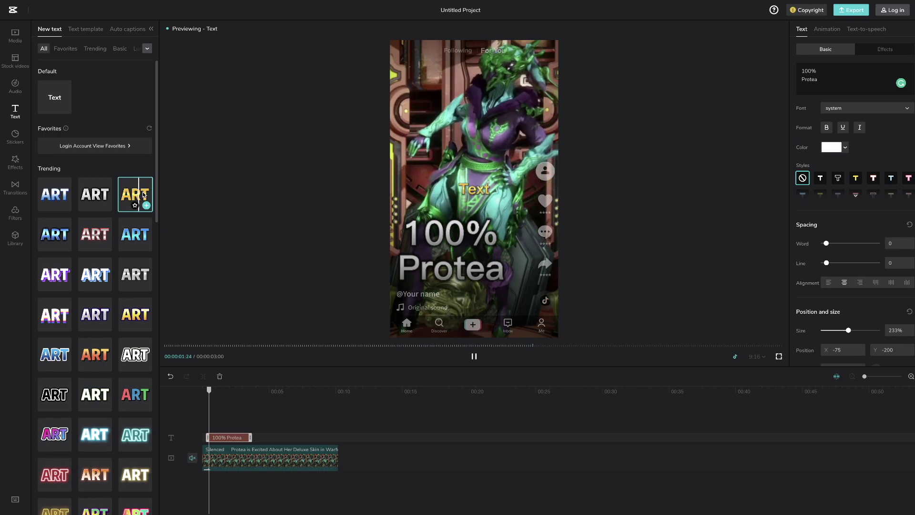
{"action": "left_click", "coordinate": [146, 205]}
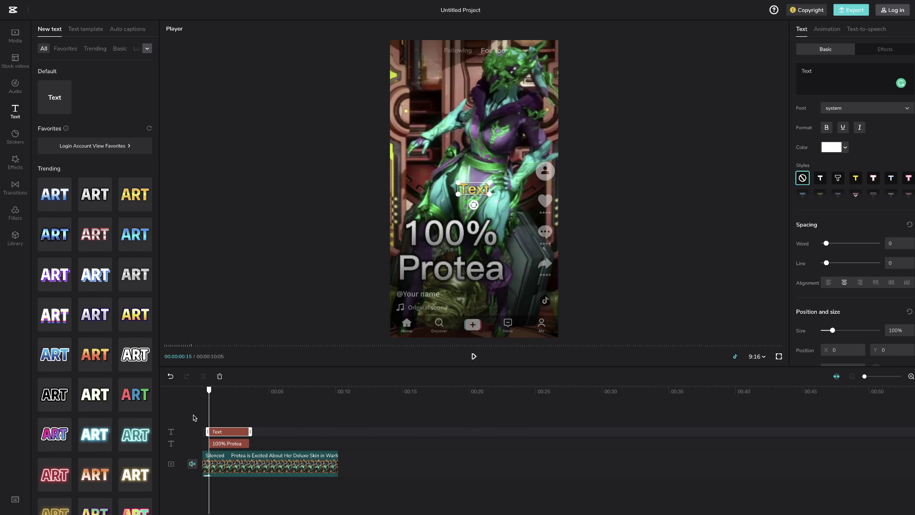
- Delete the stray default 'Text' clip from the timeline
{"action": "right_click", "coordinate": [187, 439]}
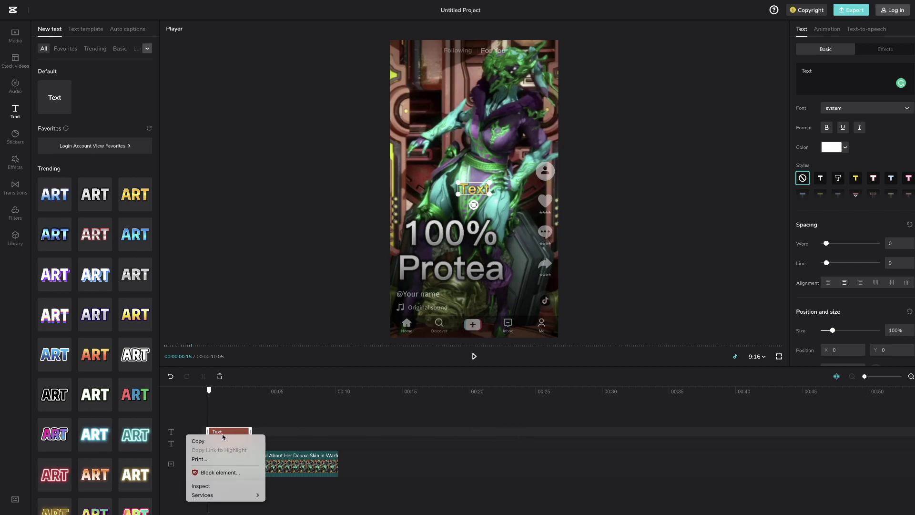
{"action": "right_click", "coordinate": [238, 434]}
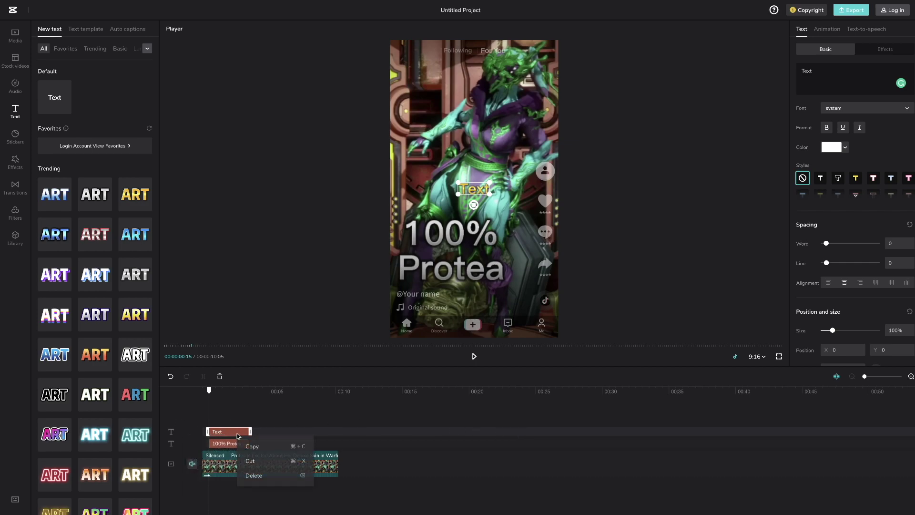
{"action": "left_click", "coordinate": [266, 477]}
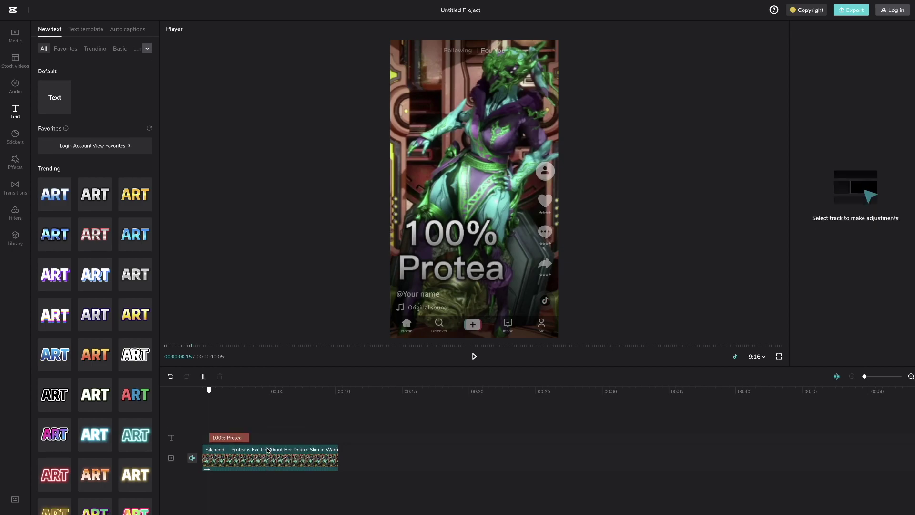
- Apply the white outlined style preset to the '100% Protea' caption and show its effect presets
{"action": "left_click", "coordinate": [216, 437]}
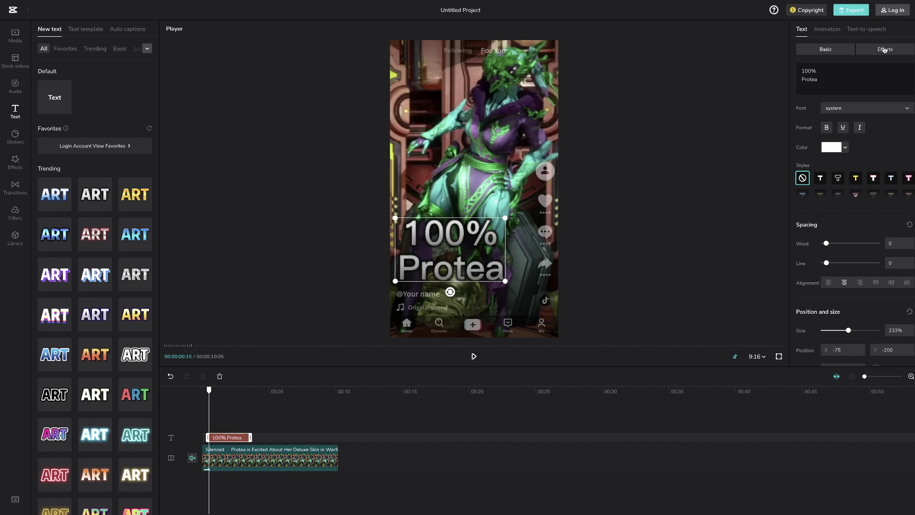
{"action": "left_click", "coordinate": [820, 179]}
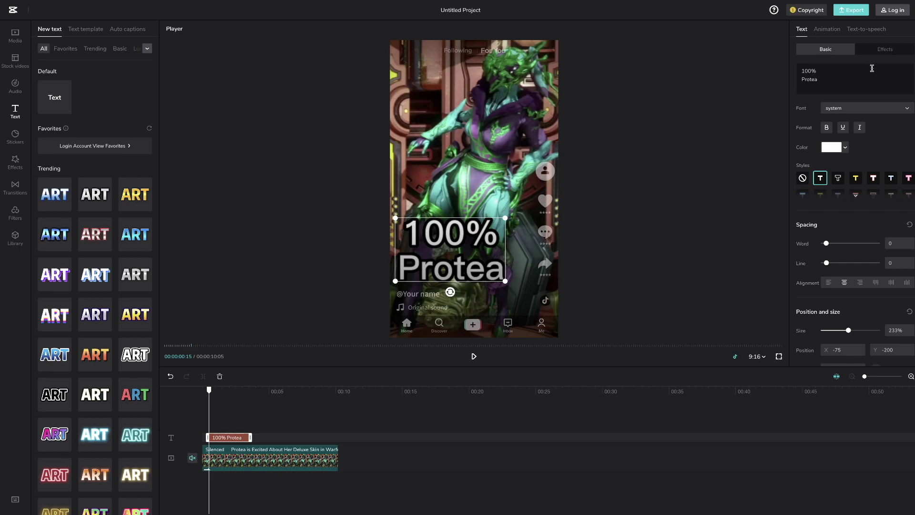
{"action": "left_click", "coordinate": [883, 51]}
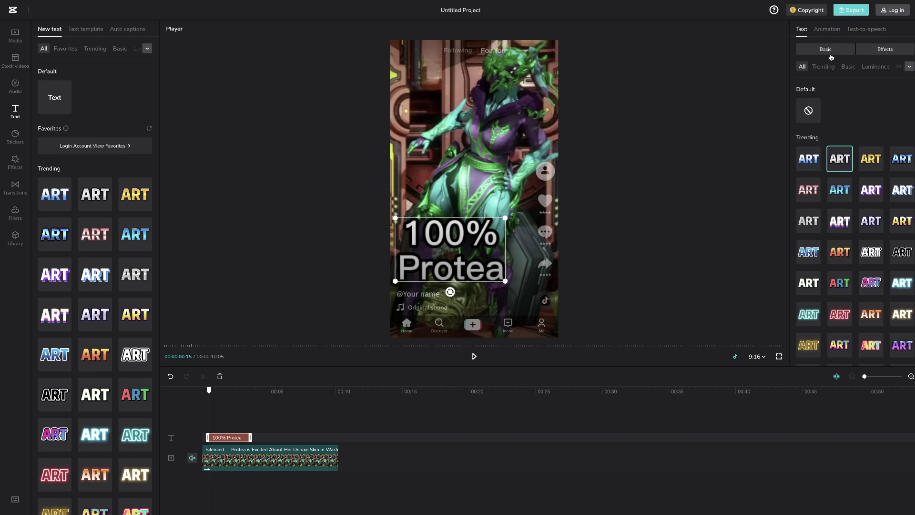
- Try the blue gradient and teal neon glow effects on the '100% Protea' caption
{"action": "left_click", "coordinate": [806, 161]}
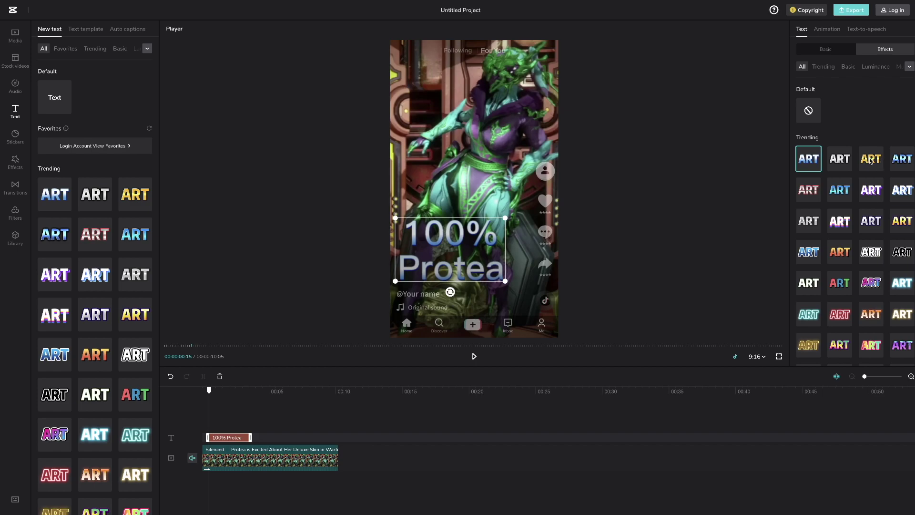
{"action": "left_click", "coordinate": [815, 319]}
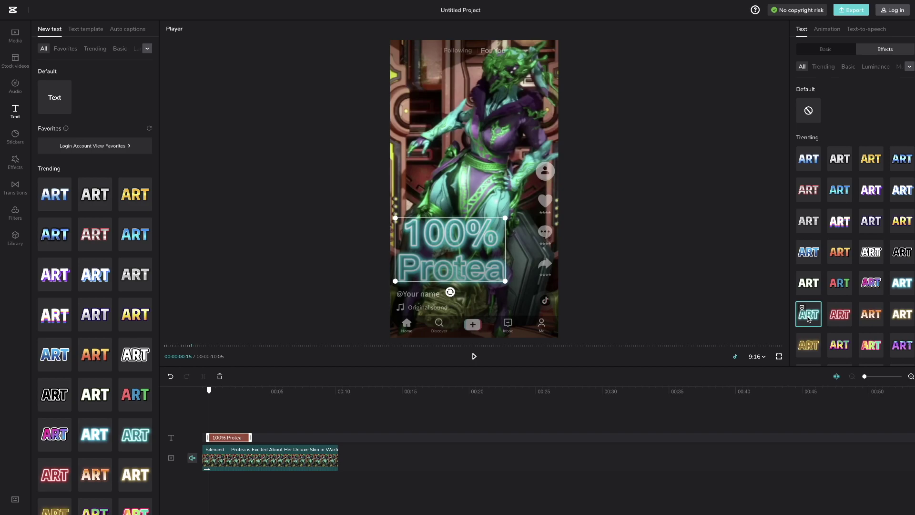
{"action": "left_click", "coordinate": [828, 53]}
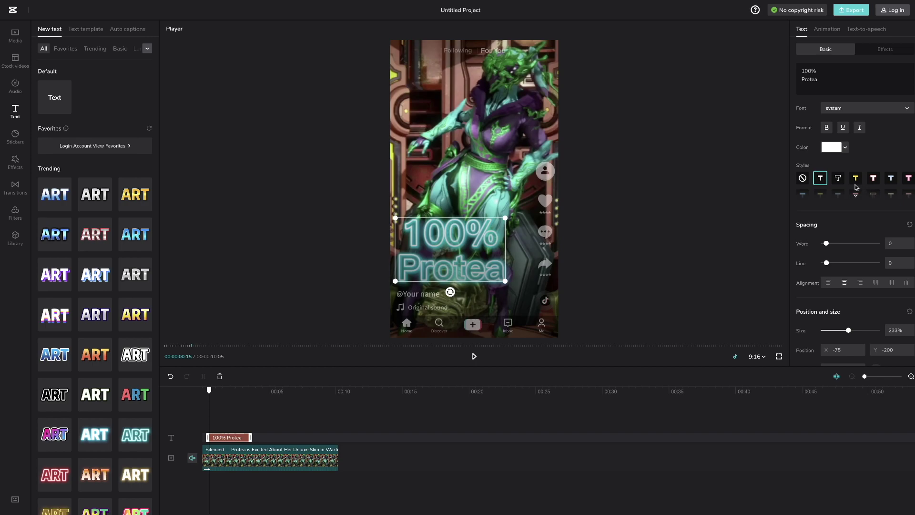
- Reset the caption's style to none (plain white) and shift its clip slightly earlier
{"action": "scroll", "coordinate": [850, 221], "scroll_direction": "down", "scroll_amount": 2}
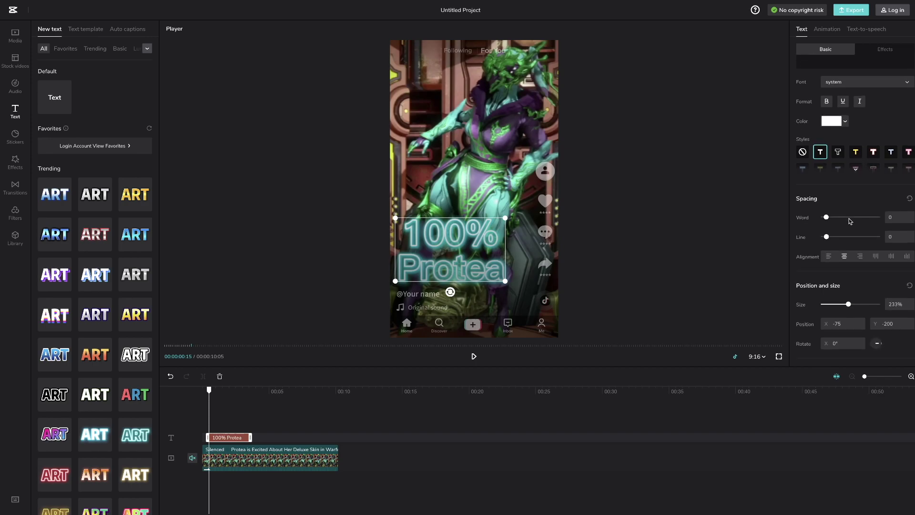
{"action": "scroll", "coordinate": [850, 220], "scroll_direction": "up", "scroll_amount": 2}
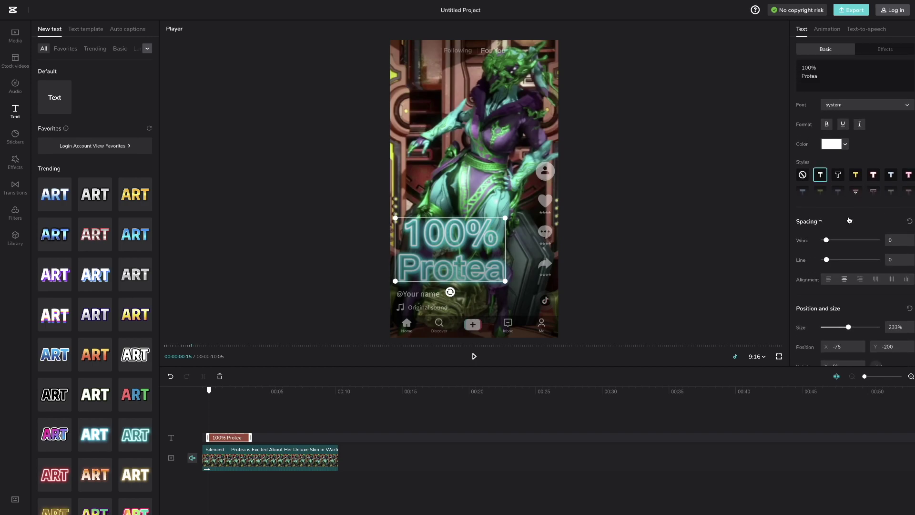
{"action": "scroll", "coordinate": [849, 219], "scroll_direction": "up", "scroll_amount": 1}
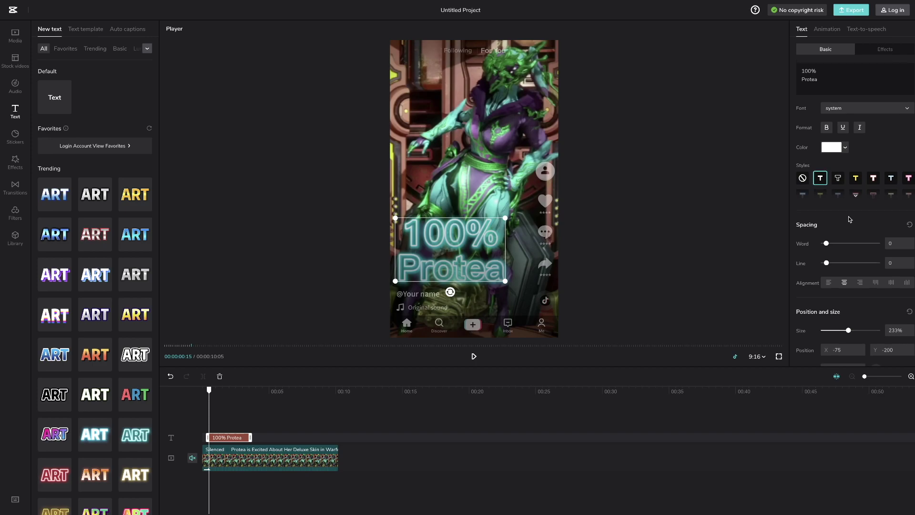
{"action": "left_click", "coordinate": [854, 179]}
{"action": "left_click", "coordinate": [818, 181]}
{"action": "left_click", "coordinate": [802, 178]}
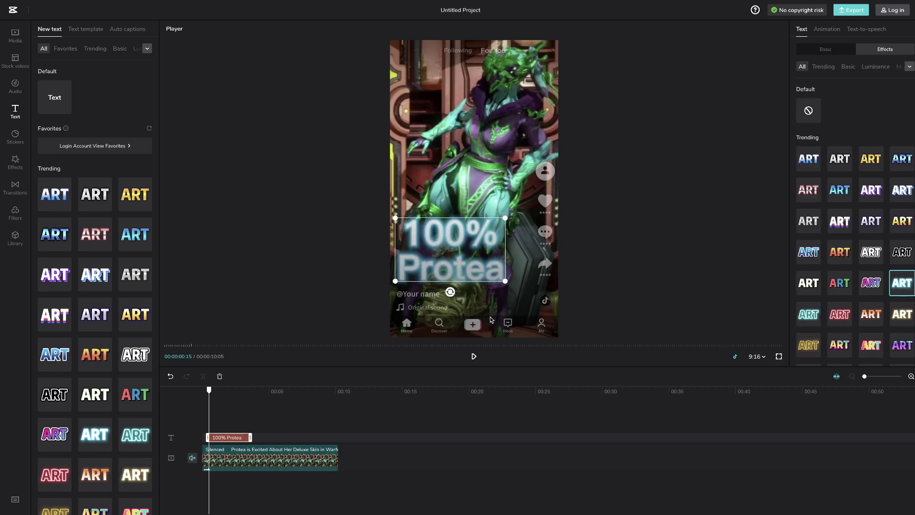
{"action": "left_click_drag", "start_coordinate": [231, 437], "coordinate": [225, 436]}
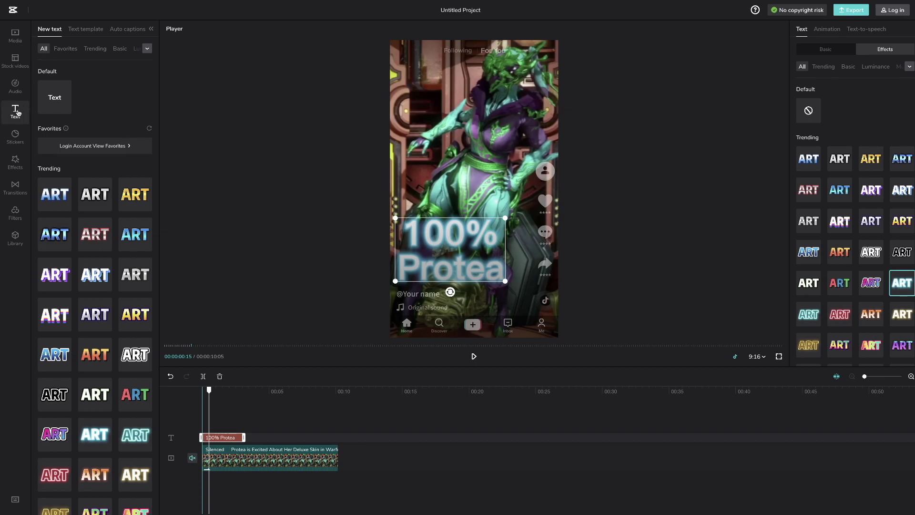
- Trim the '100% Protea' caption clip to about 2 seconds and check it in playback
{"action": "left_click", "coordinate": [9, 142]}
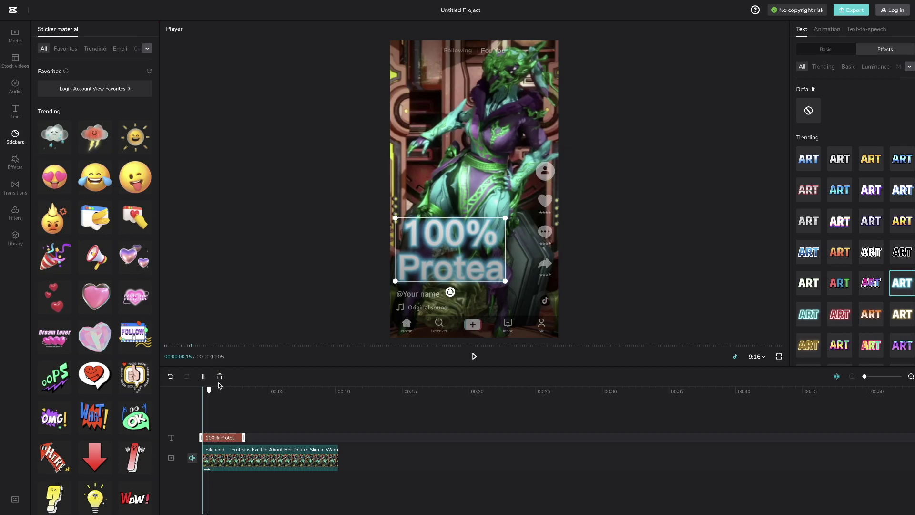
{"action": "left_click", "coordinate": [474, 358]}
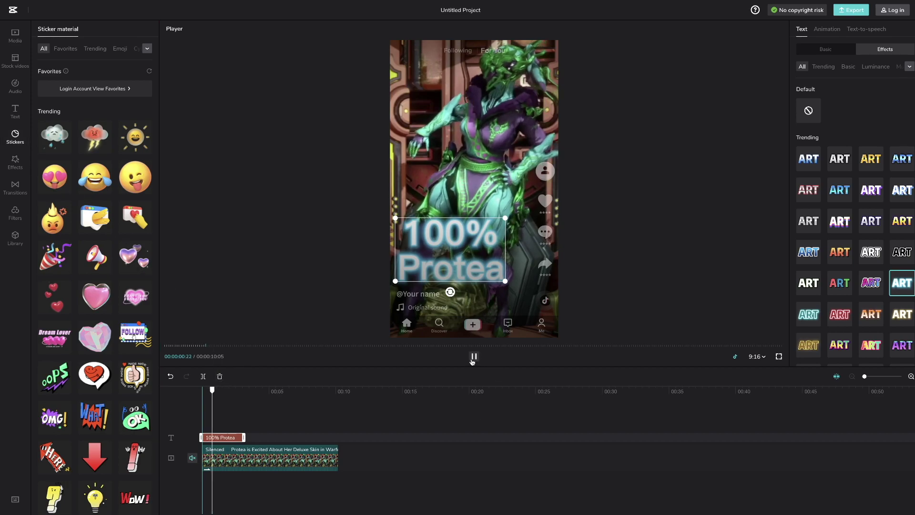
{"action": "left_click", "coordinate": [473, 357]}
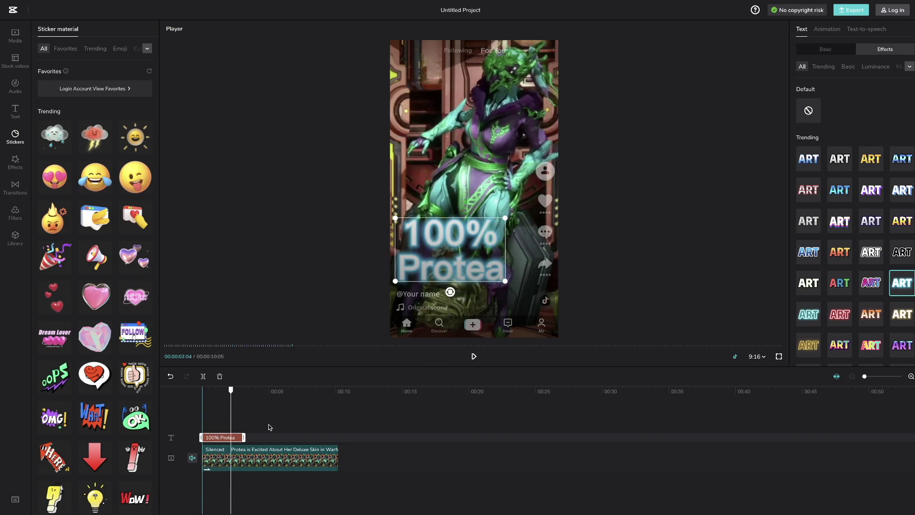
{"action": "left_click_drag", "start_coordinate": [243, 434], "coordinate": [232, 439]}
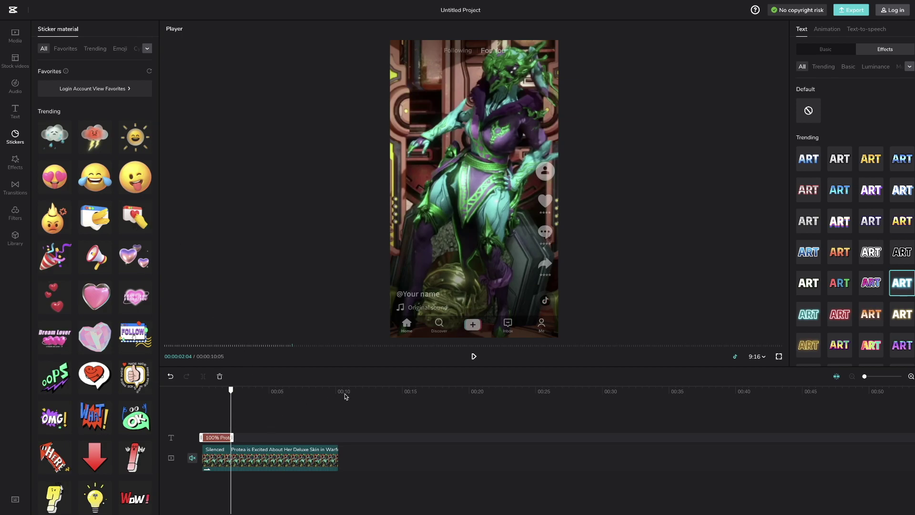
{"action": "left_click", "coordinate": [474, 357]}
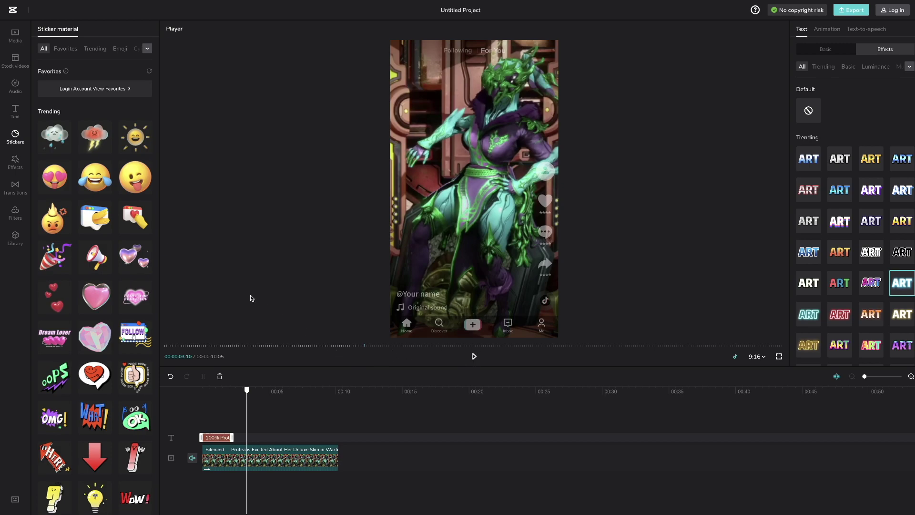
- Add the pink heart sticker, nudge its clip earlier, and place it top-left at X -158, Y 339
{"action": "mouse_move", "coordinate": [97, 296]}
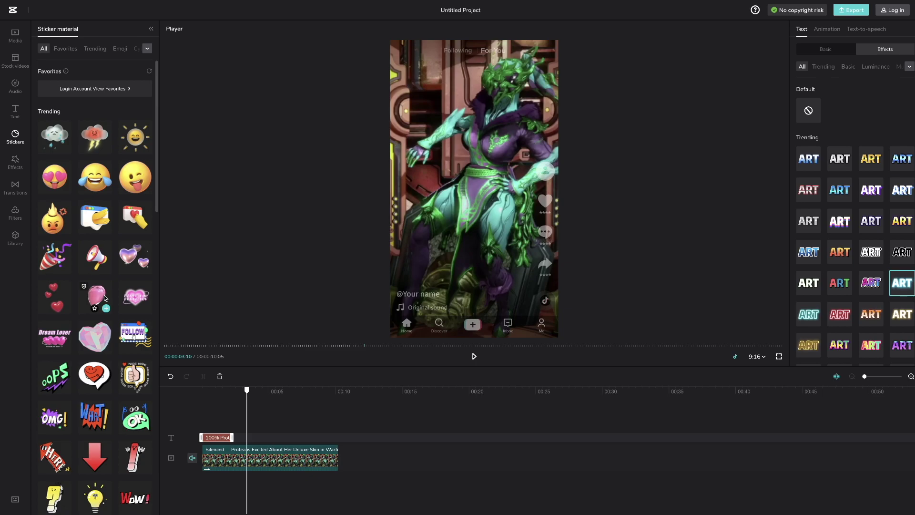
{"action": "left_click", "coordinate": [106, 310]}
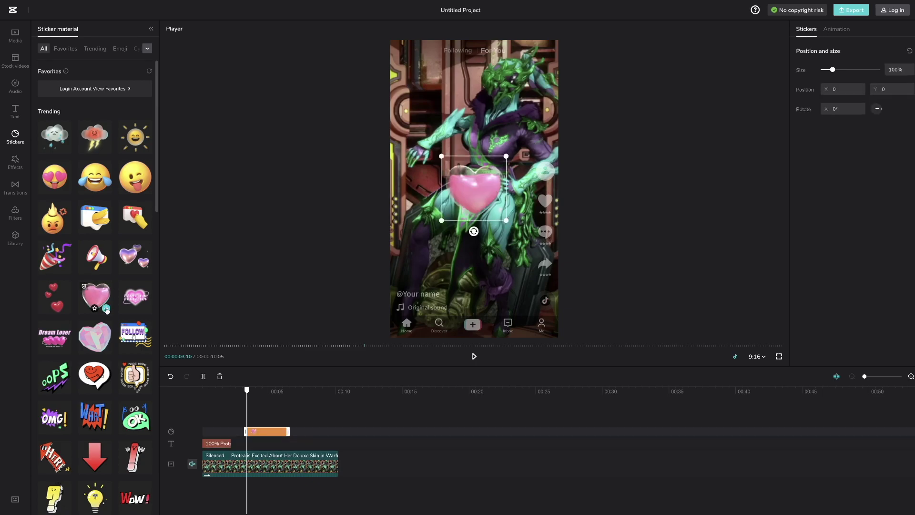
{"action": "left_click_drag", "start_coordinate": [268, 435], "coordinate": [265, 433]}
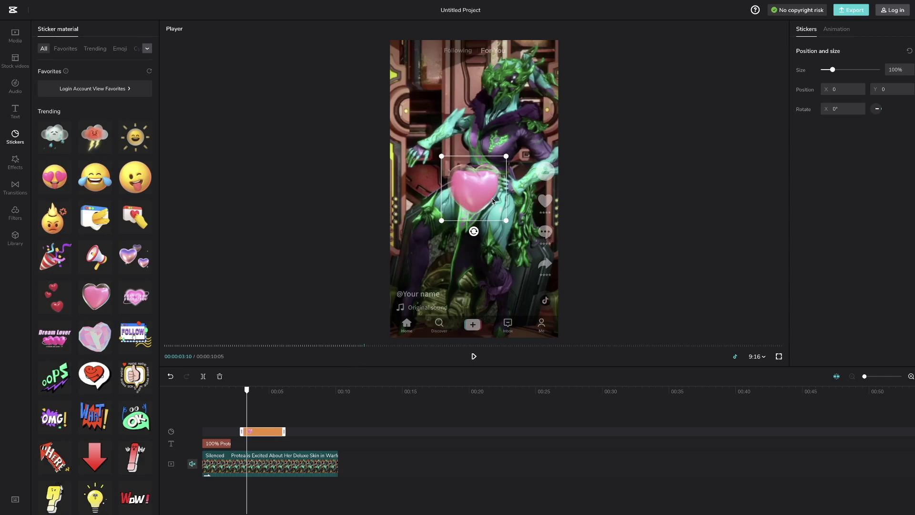
{"action": "left_click_drag", "start_coordinate": [476, 193], "coordinate": [427, 89]}
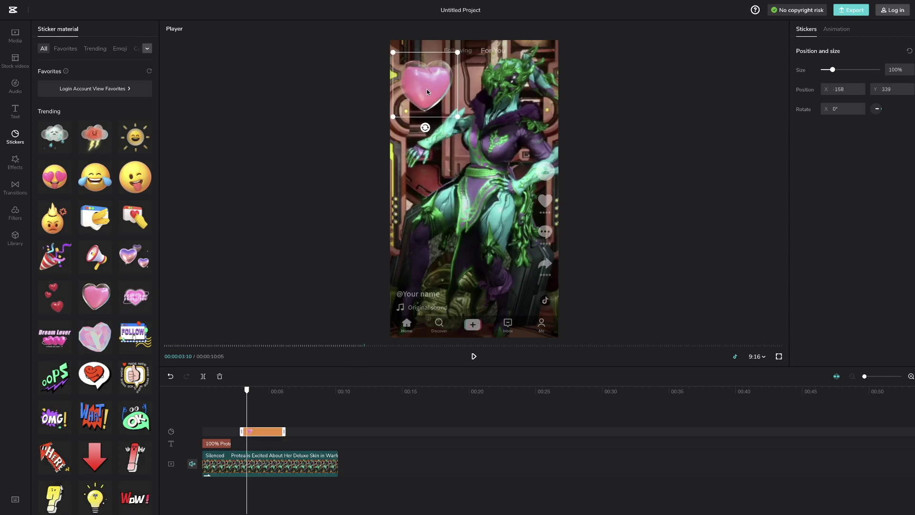
{"action": "left_click", "coordinate": [473, 355]}
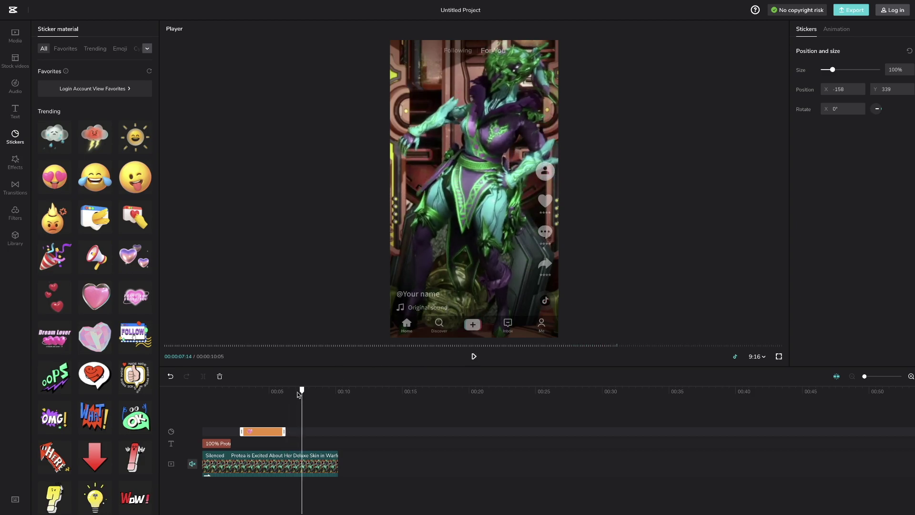
{"action": "left_click", "coordinate": [296, 391]}
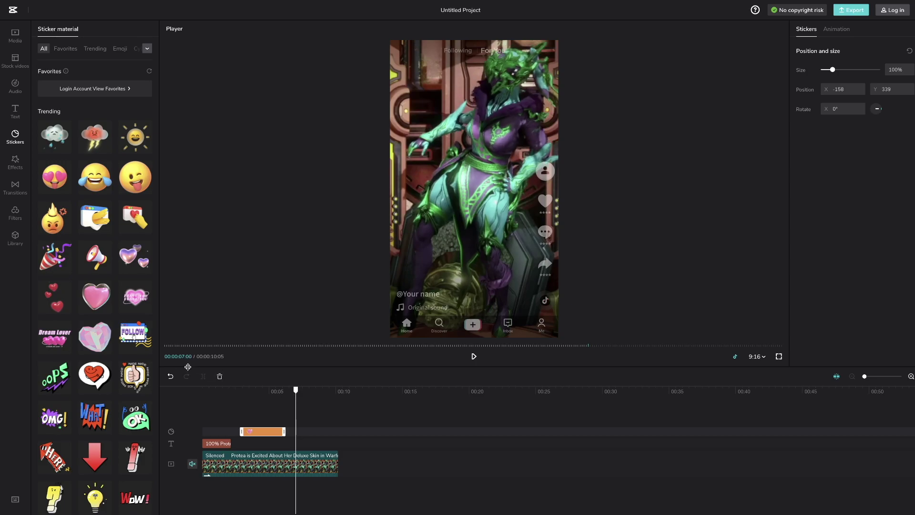
- Add a second heart at 7 seconds, sized 50%, at X -201, Y 55, tilted -5°
{"action": "mouse_move", "coordinate": [103, 341]}
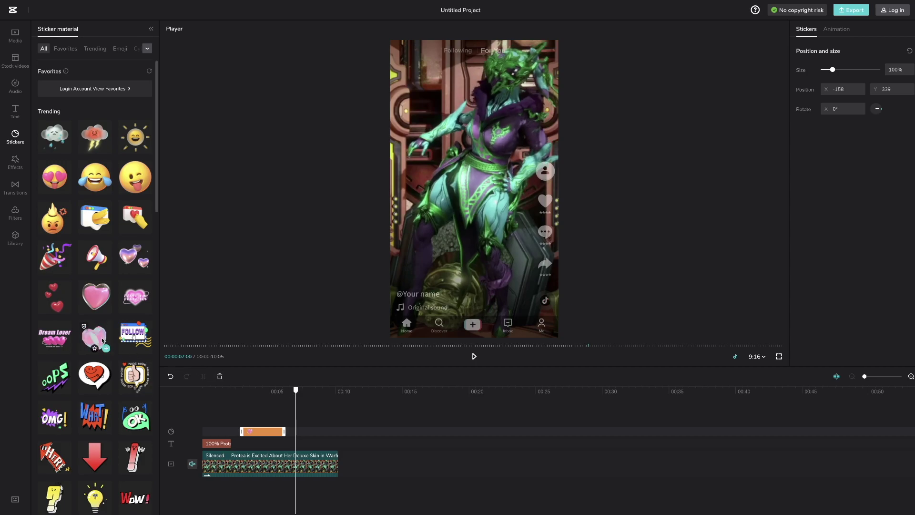
{"action": "left_click", "coordinate": [106, 349]}
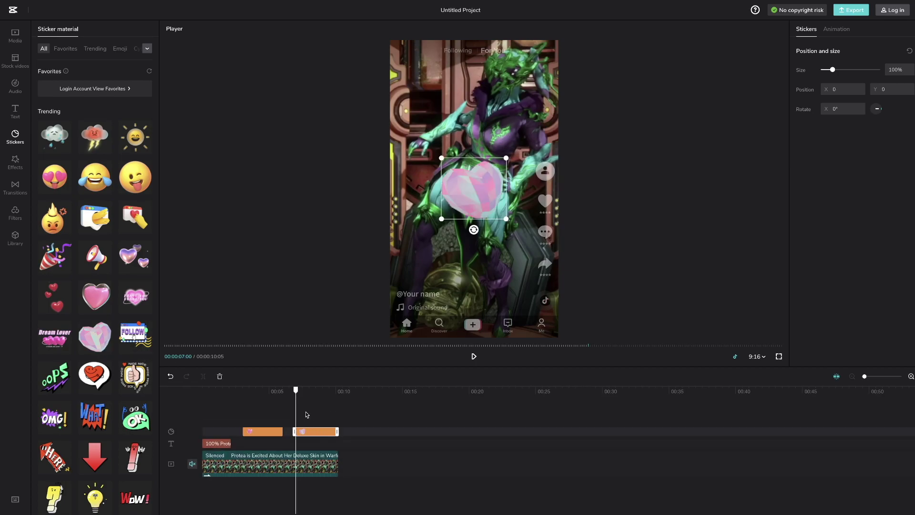
{"action": "left_click_drag", "start_coordinate": [488, 188], "coordinate": [511, 258]}
{"action": "left_click_drag", "start_coordinate": [461, 286], "coordinate": [421, 178]}
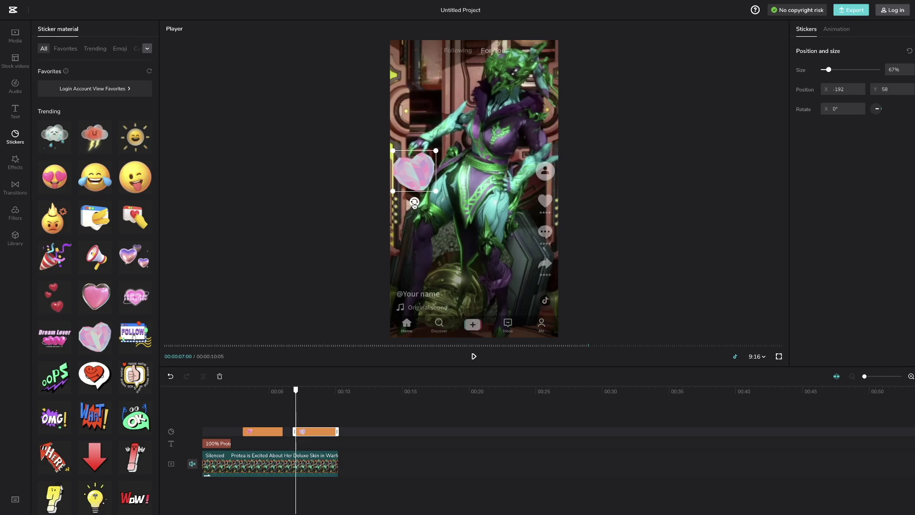
{"action": "left_click_drag", "start_coordinate": [414, 204], "coordinate": [427, 186]}
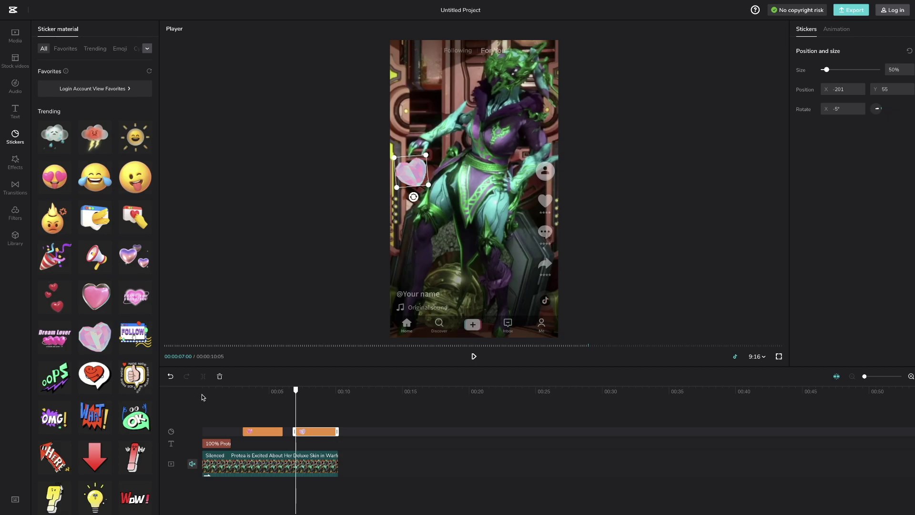
{"action": "left_click_drag", "start_coordinate": [295, 390], "coordinate": [190, 399]}
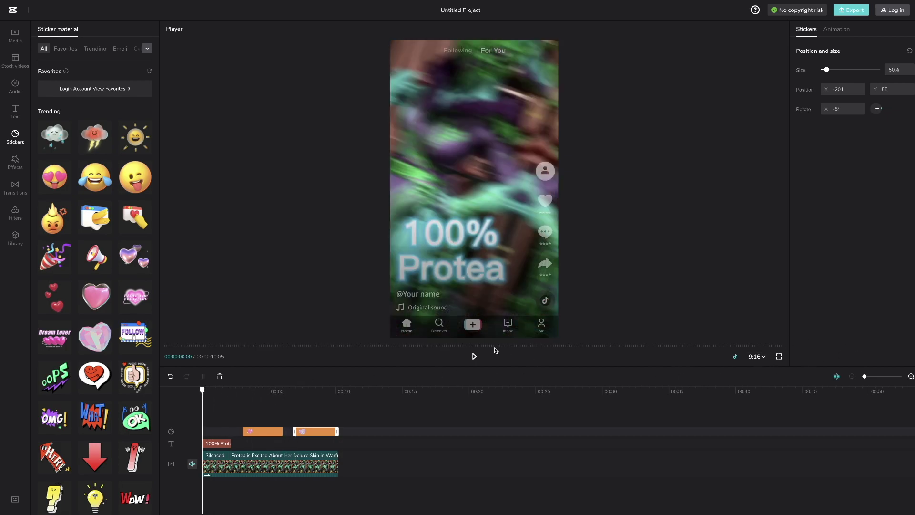
- Extend the second heart sticker's start back to about 5 seconds, right after the first heart
{"action": "left_click", "coordinate": [473, 356]}
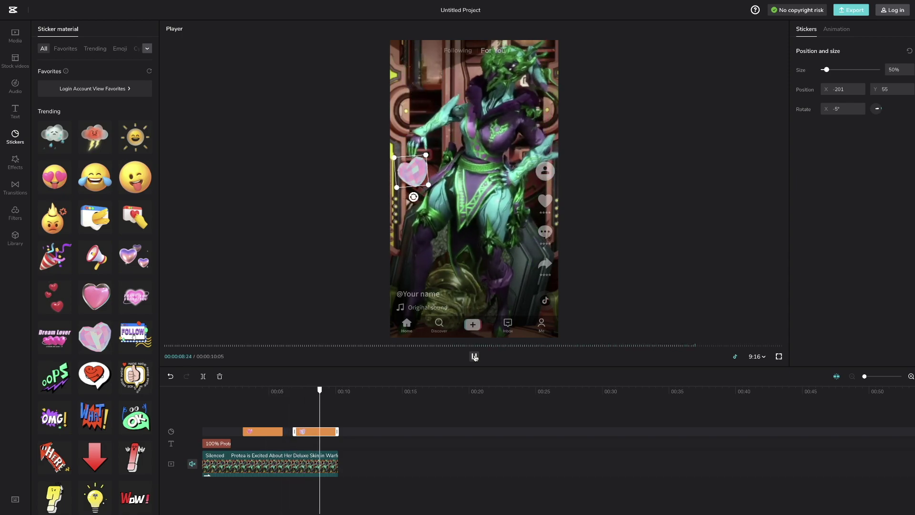
{"action": "left_click", "coordinate": [474, 357]}
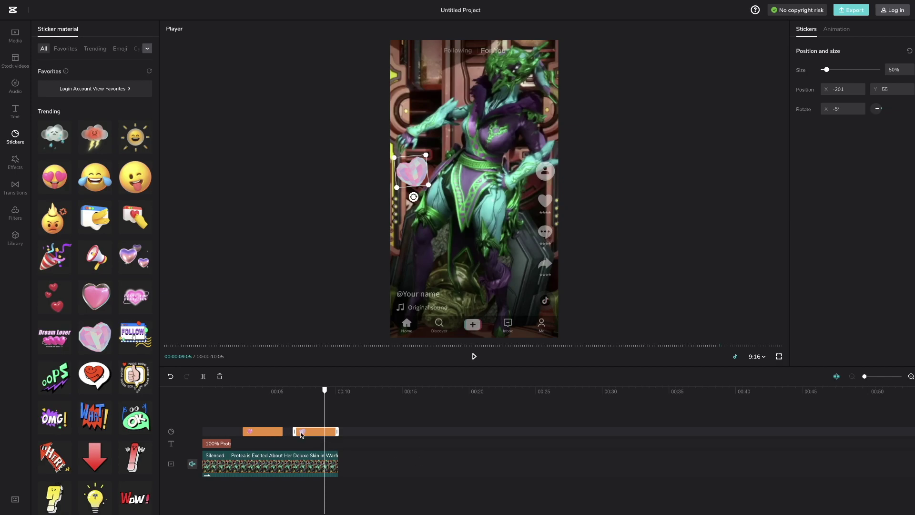
{"action": "left_click_drag", "start_coordinate": [294, 431], "coordinate": [284, 433]}
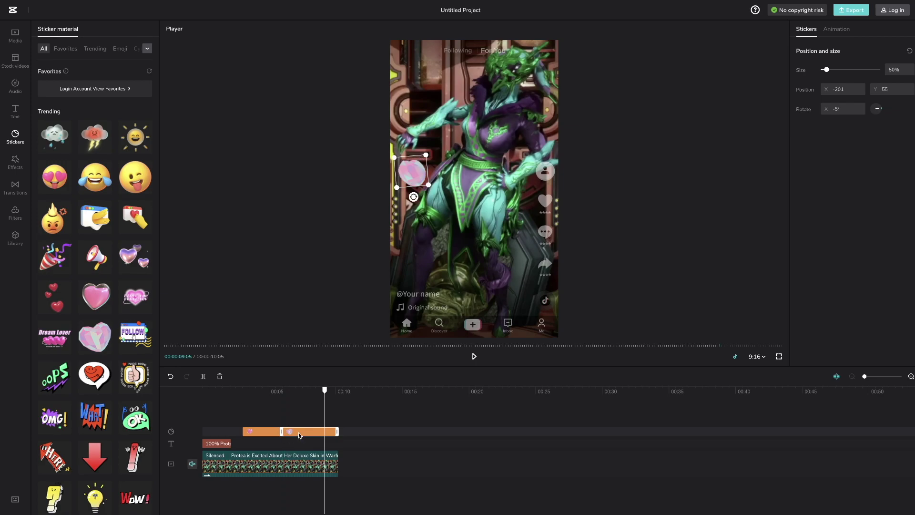
{"action": "left_click_drag", "start_coordinate": [277, 390], "coordinate": [341, 413]}
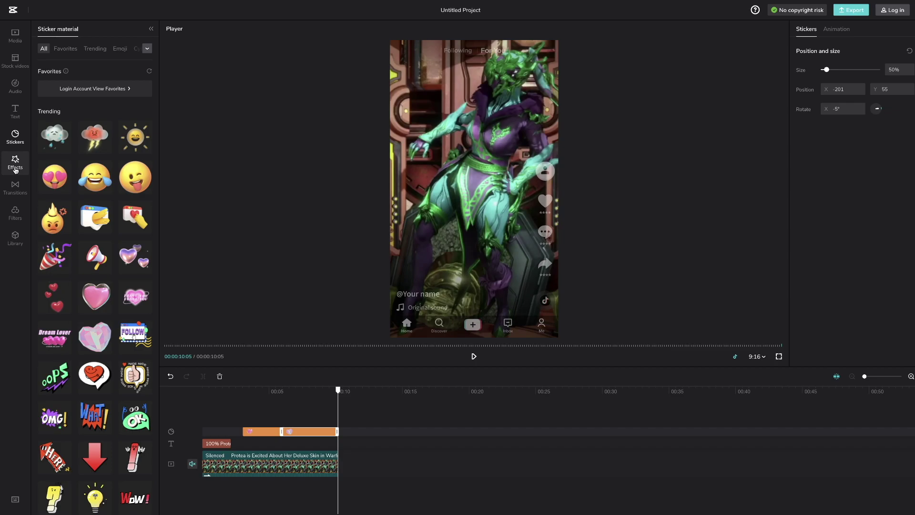
- Preview the Conifer Cone filter without applying it, then move the playhead to 00:05
{"action": "left_click", "coordinate": [15, 213]}
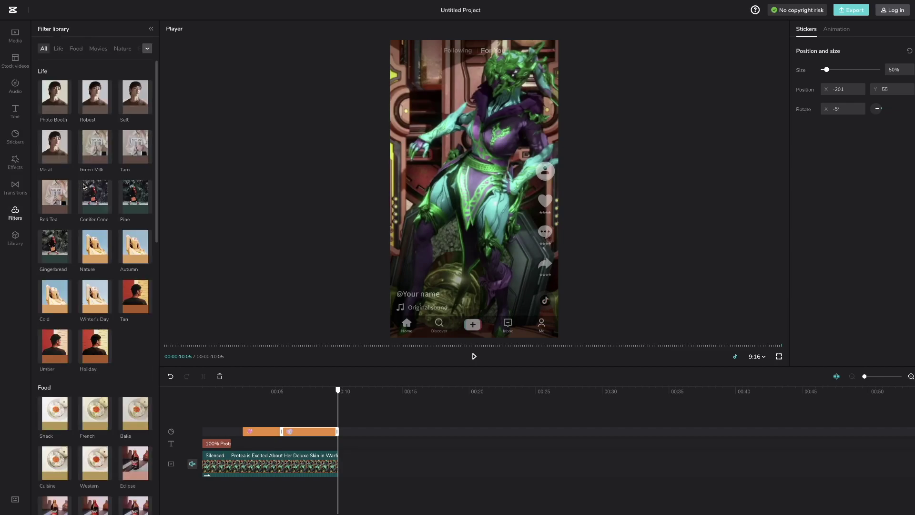
{"action": "left_click", "coordinate": [94, 189]}
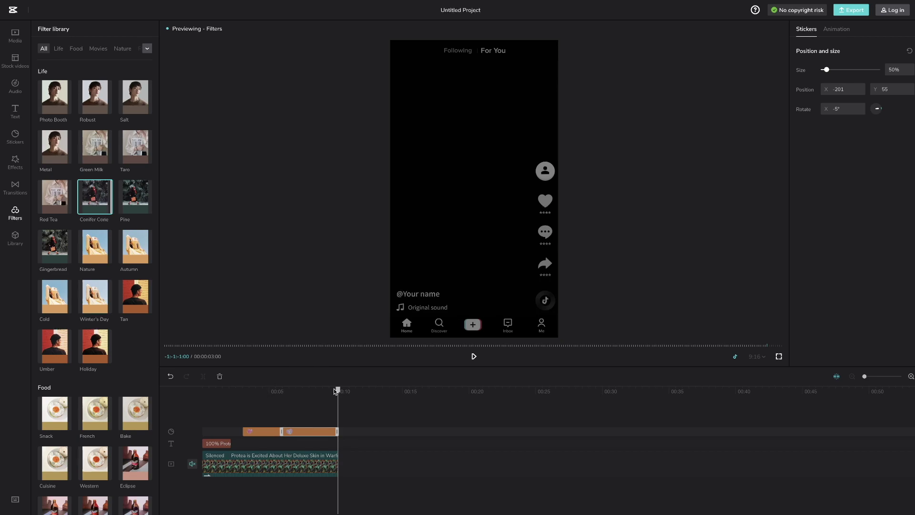
{"action": "left_click", "coordinate": [335, 404]}
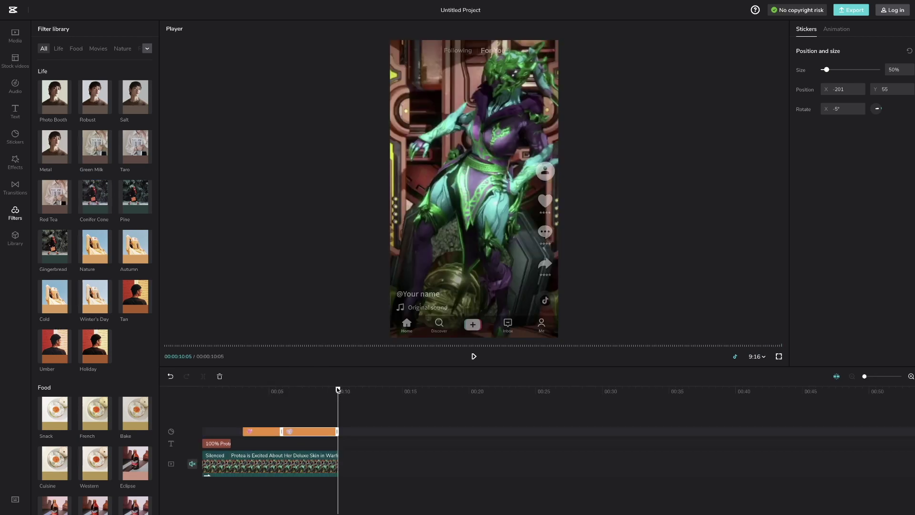
{"action": "left_click_drag", "start_coordinate": [338, 390], "coordinate": [273, 391]}
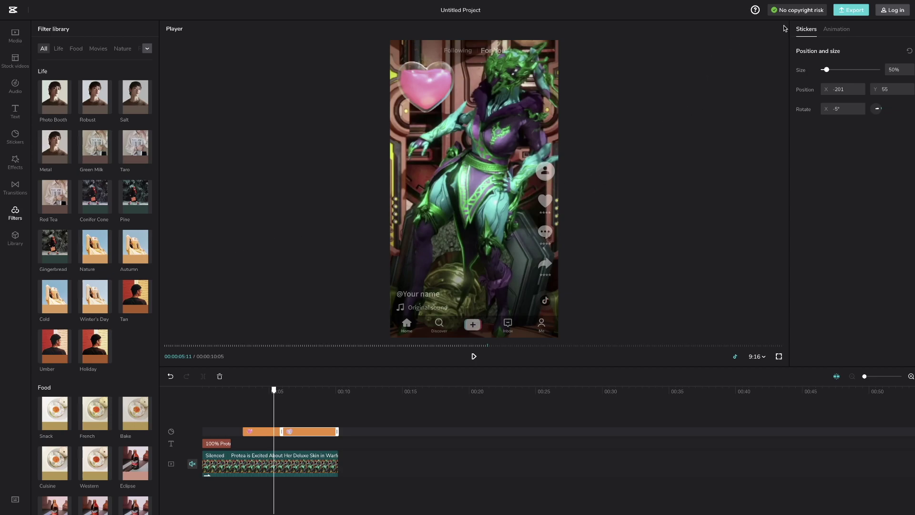
{"action": "mouse_move", "coordinate": [802, 8]}
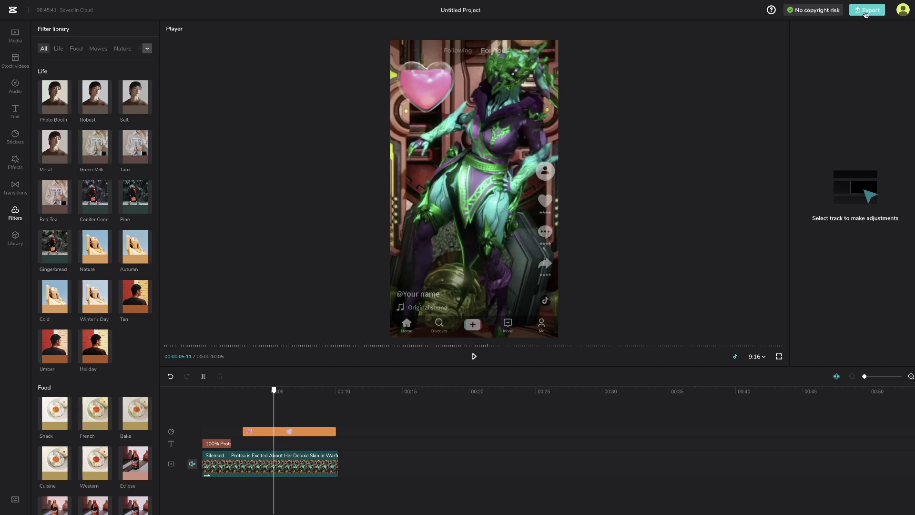
- Turn the TikTok interface overlay off on the preview
{"action": "left_click", "coordinate": [734, 357]}
{"action": "left_click", "coordinate": [733, 357]}
{"action": "left_click", "coordinate": [733, 357]}
{"action": "left_click", "coordinate": [733, 357]}
{"action": "left_click", "coordinate": [734, 356]}
{"action": "left_click", "coordinate": [734, 357]}
{"action": "left_click", "coordinate": [733, 357]}
{"action": "left_click", "coordinate": [733, 357]}
{"action": "left_click", "coordinate": [733, 357]}
- In the export settings, keep 1080p and MP4 and set quality to High quality
{"action": "left_click", "coordinate": [874, 11]}
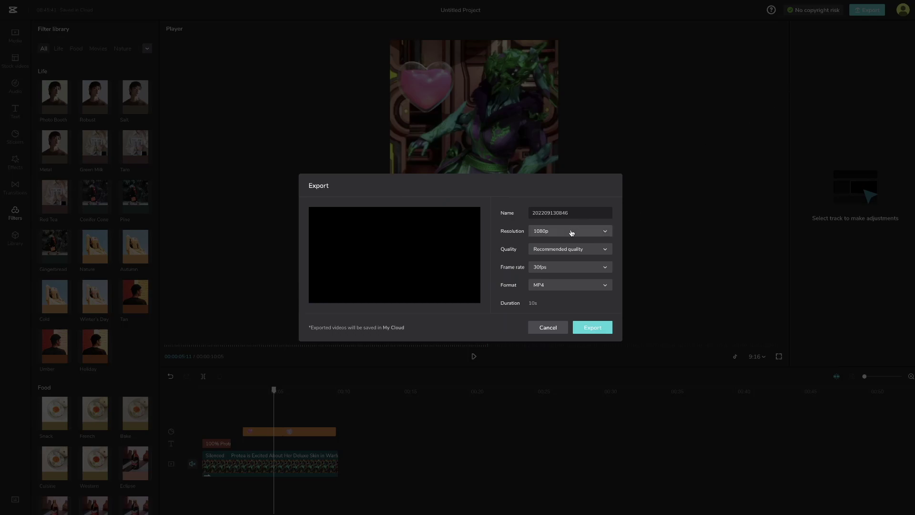
{"action": "left_click", "coordinate": [571, 232]}
{"action": "left_click", "coordinate": [572, 233]}
{"action": "left_click", "coordinate": [563, 284]}
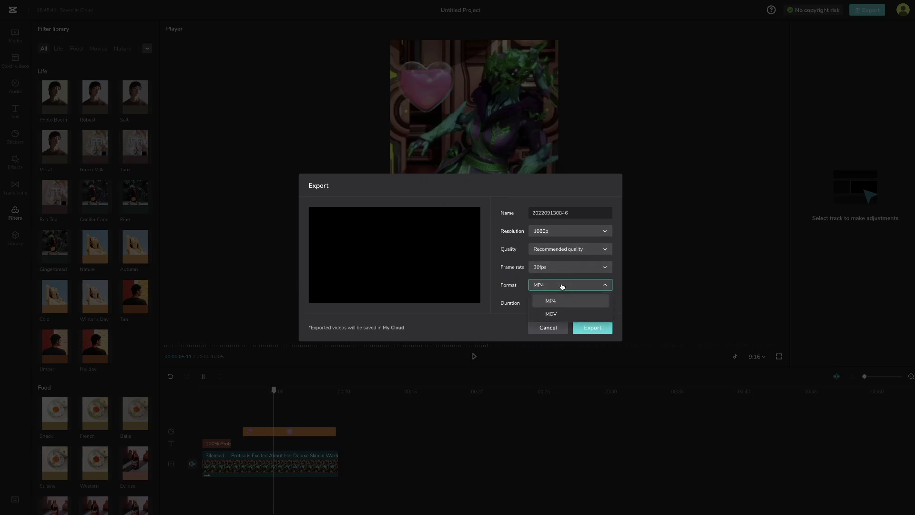
{"action": "left_click", "coordinate": [562, 286]}
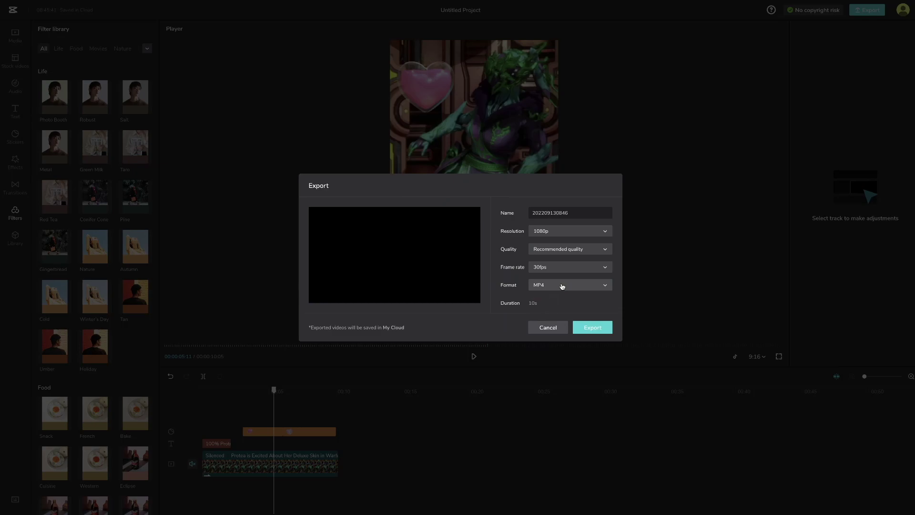
{"action": "left_click", "coordinate": [564, 251]}
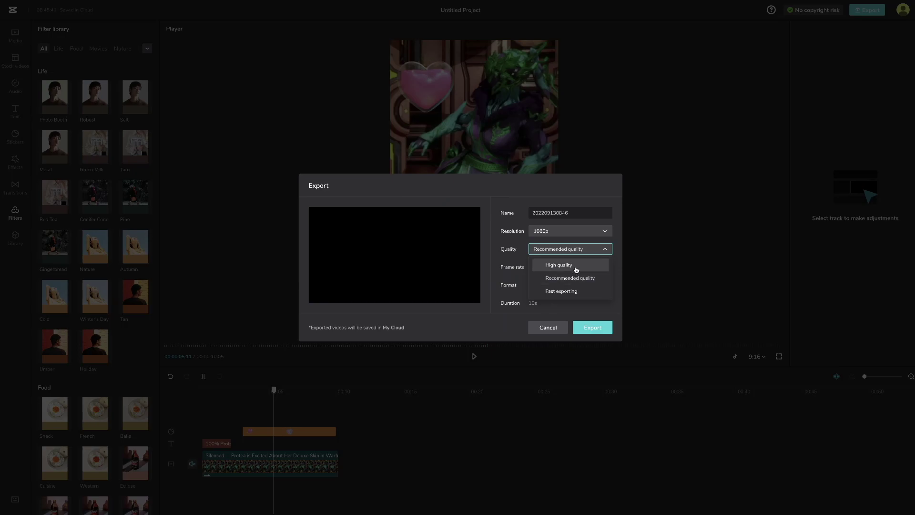
{"action": "left_click", "coordinate": [575, 265]}
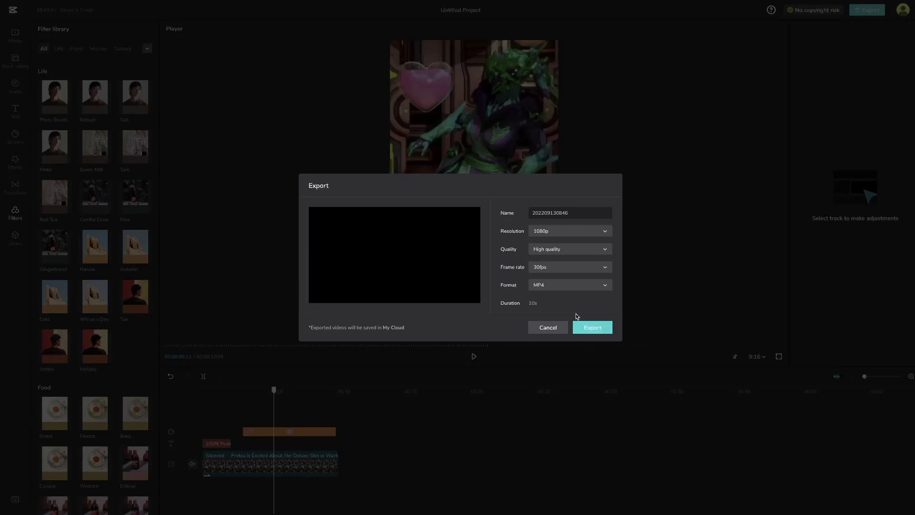
{"action": "left_click_drag", "start_coordinate": [583, 212], "coordinate": [532, 207]}
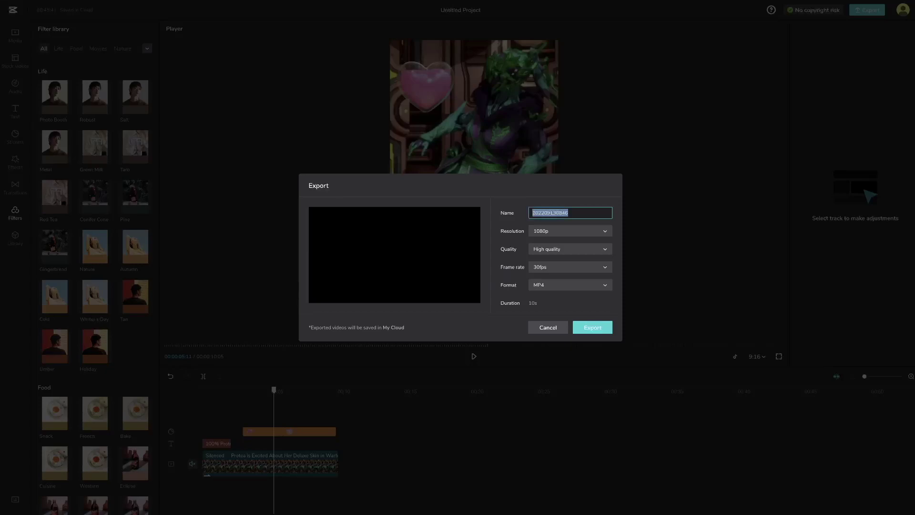
{"action": "type", "text": "protea28478273774"}
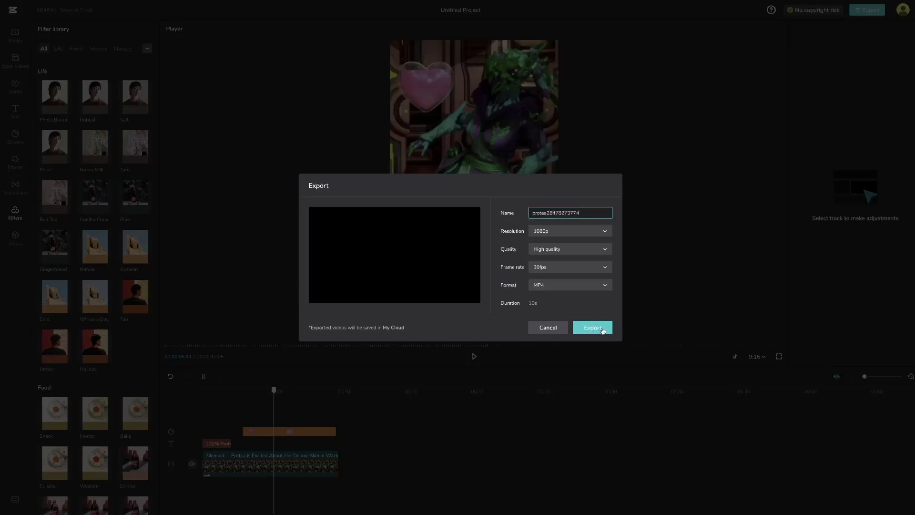
{"action": "left_click", "coordinate": [601, 328]}
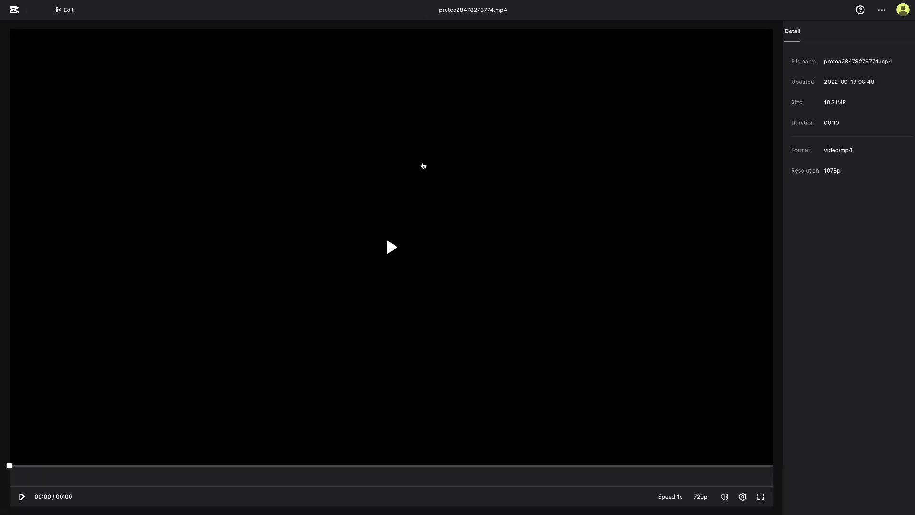
- Play protea28478273774.mp4 to review the hearts, then check its Download/Delete options without downloading
{"action": "left_click", "coordinate": [397, 251]}
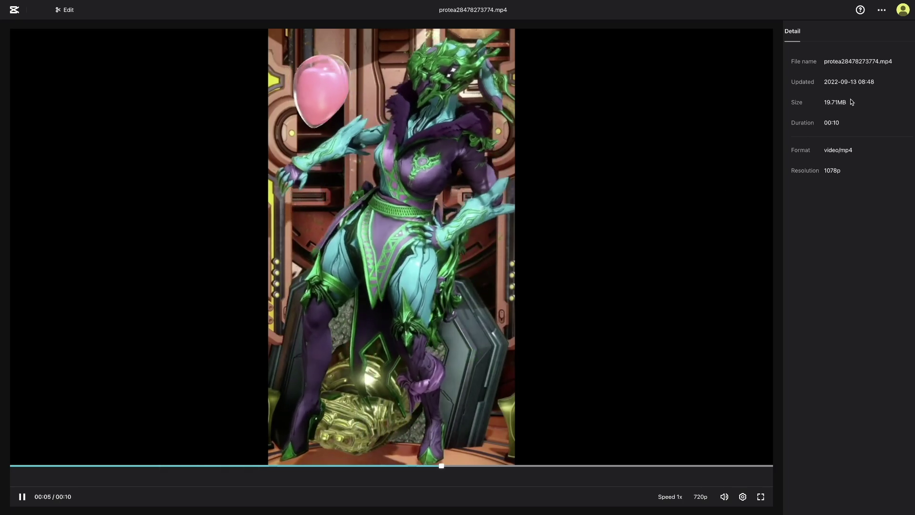
{"action": "left_click", "coordinate": [883, 12]}
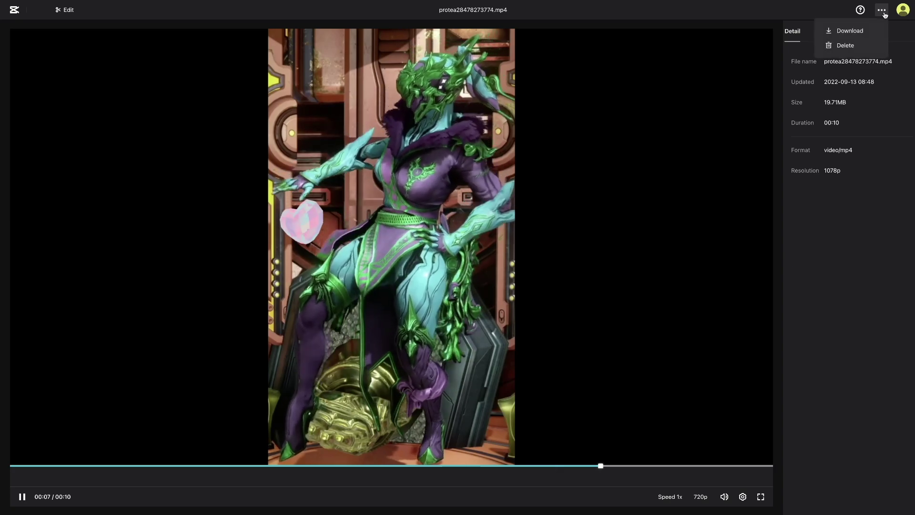
{"action": "left_click", "coordinate": [881, 13]}
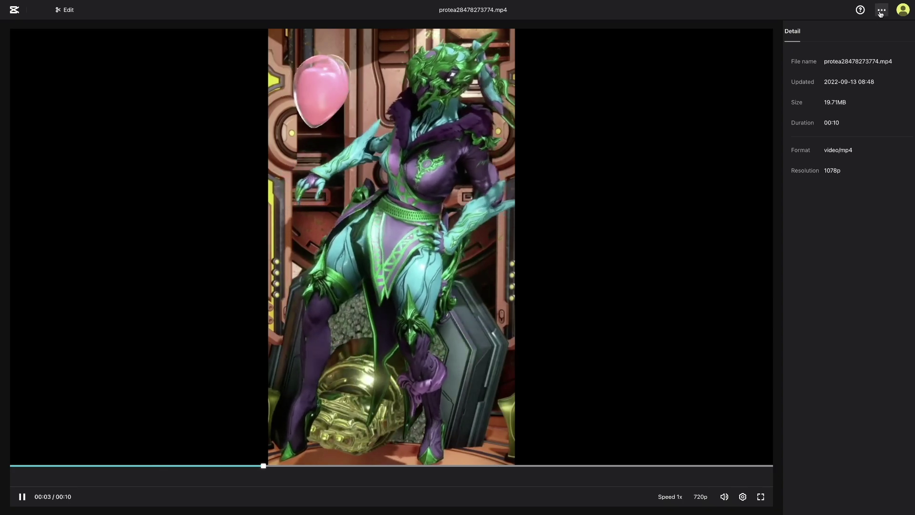
{"action": "left_click", "coordinate": [880, 13]}
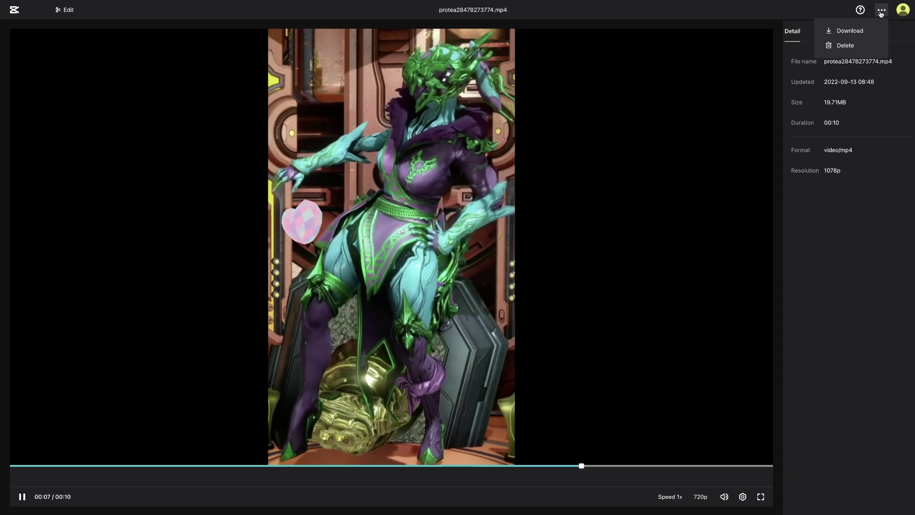
{"action": "left_click", "coordinate": [881, 14]}
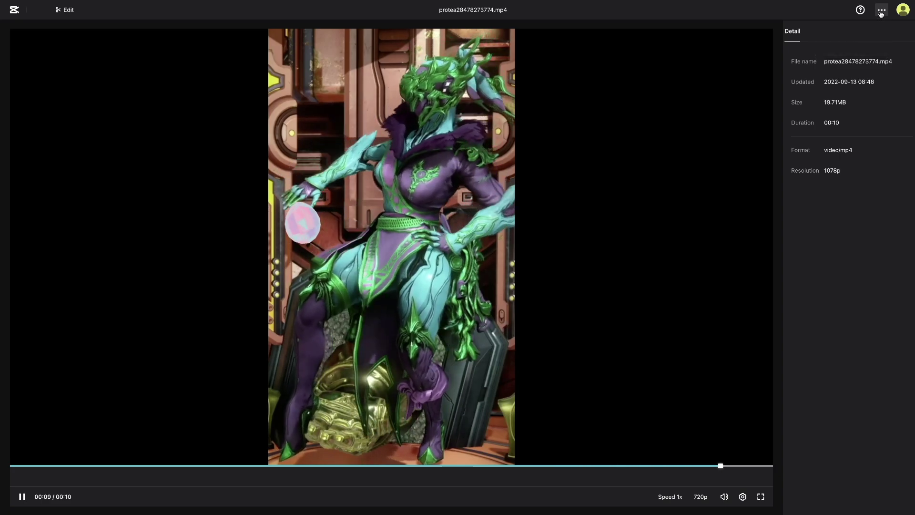